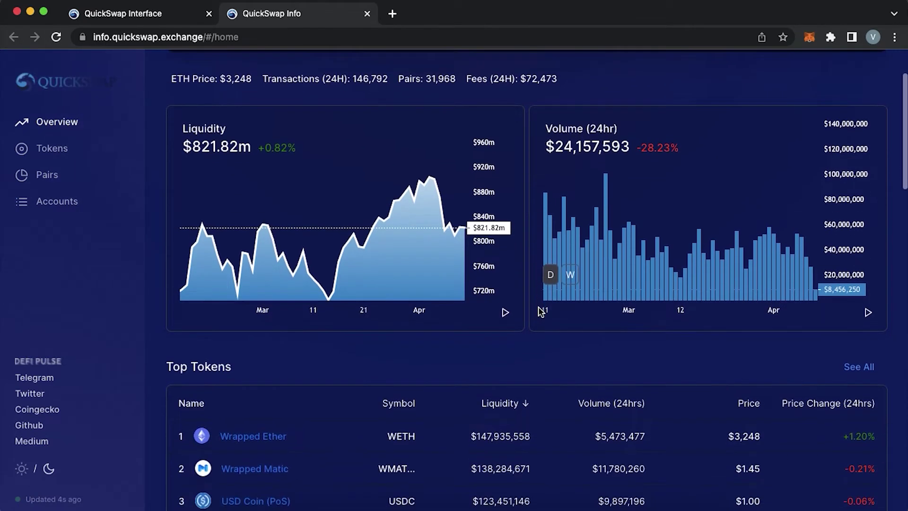
# Step: Scroll the Top Tokens table, then close the QuickSwap Info tab to return to the swap page
pyautogui.scroll(-3, 532, 326)
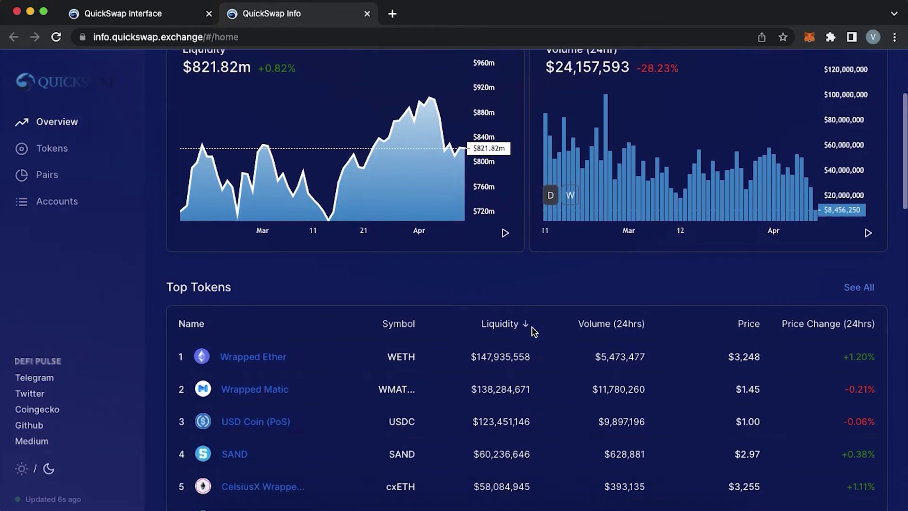
pyautogui.scroll(-5, 532, 329)
pyautogui.press('super+w')
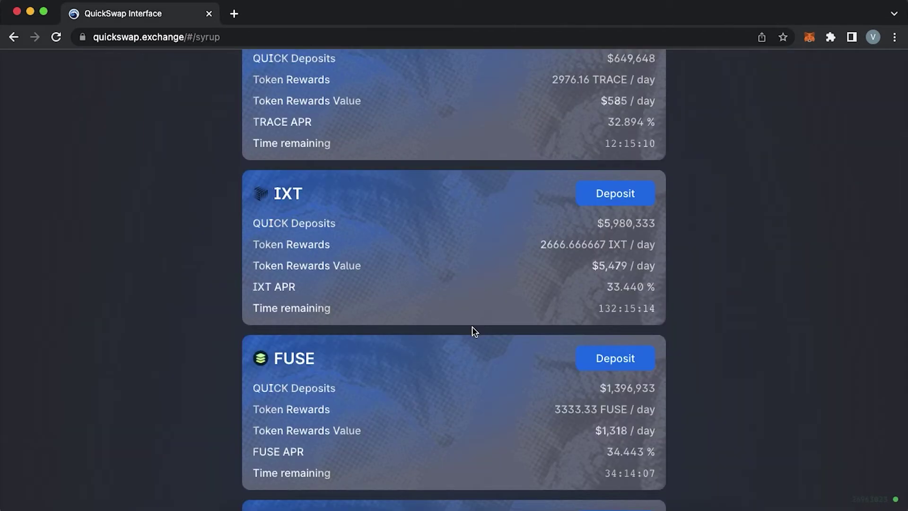
pyautogui.scroll(-5, 472, 326)
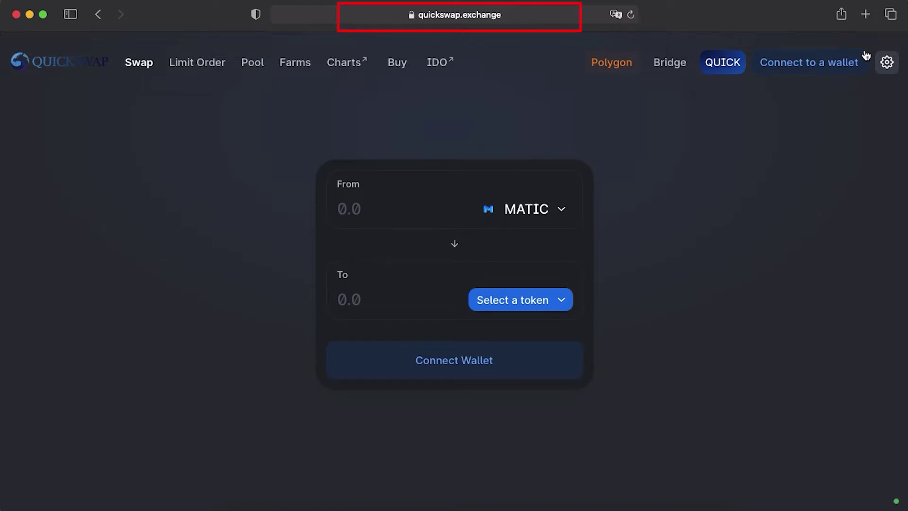
# Step: Review the wallet options, dismiss the security notice, and scroll Polygon's 'Add Polygon Network' guide to the manual steps
pyautogui.click(844, 70)
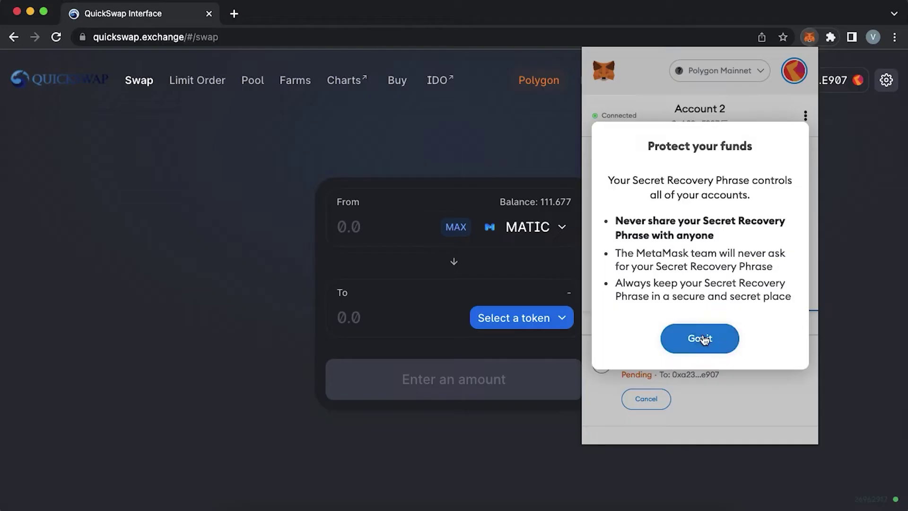
pyautogui.click(702, 339)
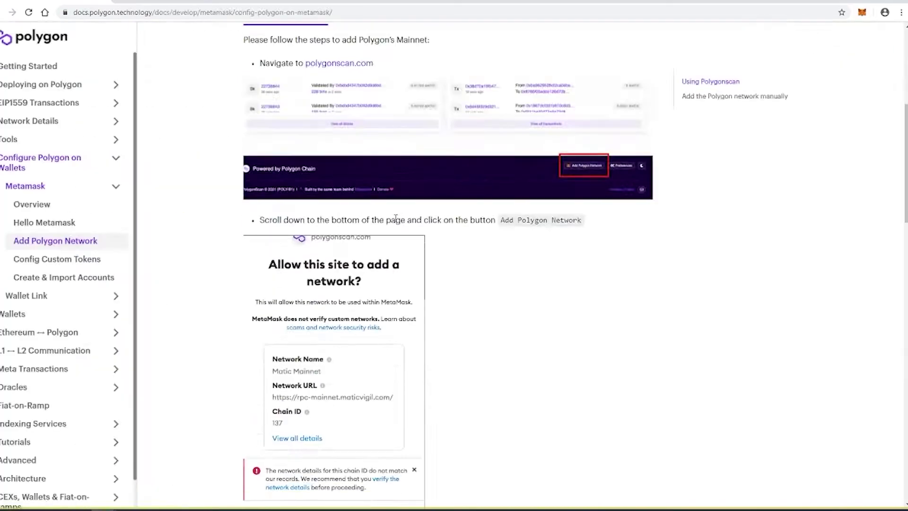
pyautogui.scroll(-3, 395, 219)
pyautogui.scroll(-3, 393, 276)
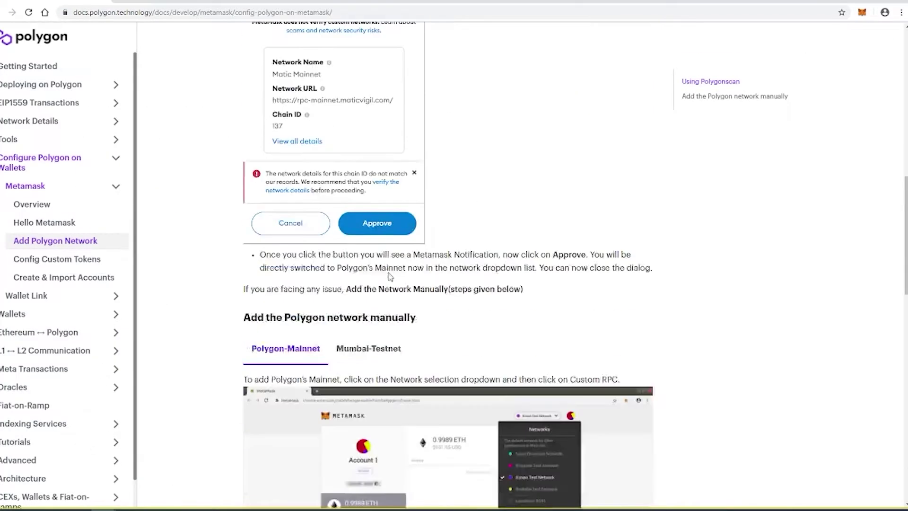
pyautogui.scroll(-1, 389, 277)
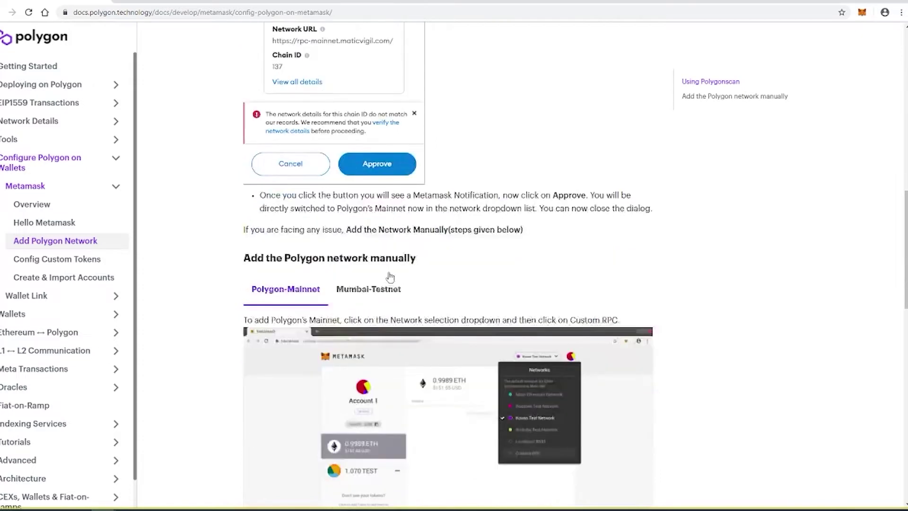
# Step: Search 'Polygon' on Chainlist, approve adding Polygon Mainnet to MetaMask, and switch the wallet to it
pyautogui.write('Polygon')
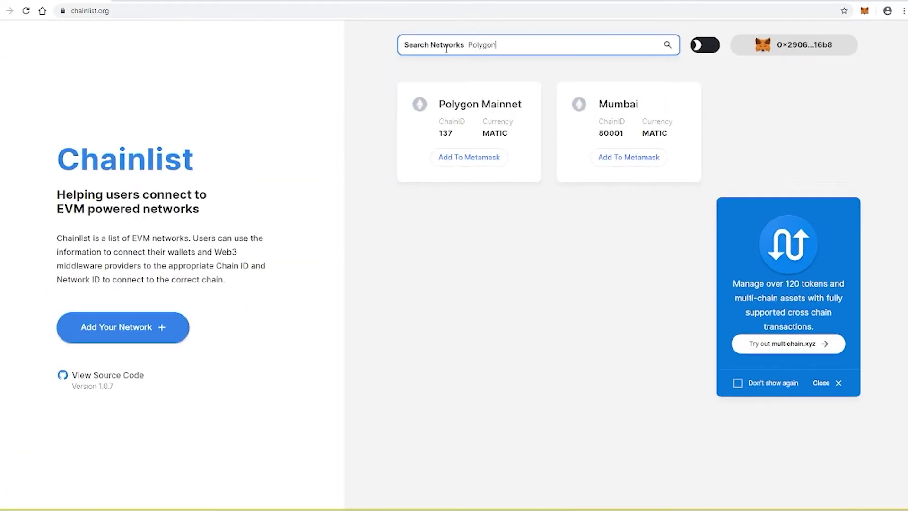
pyautogui.click(501, 158)
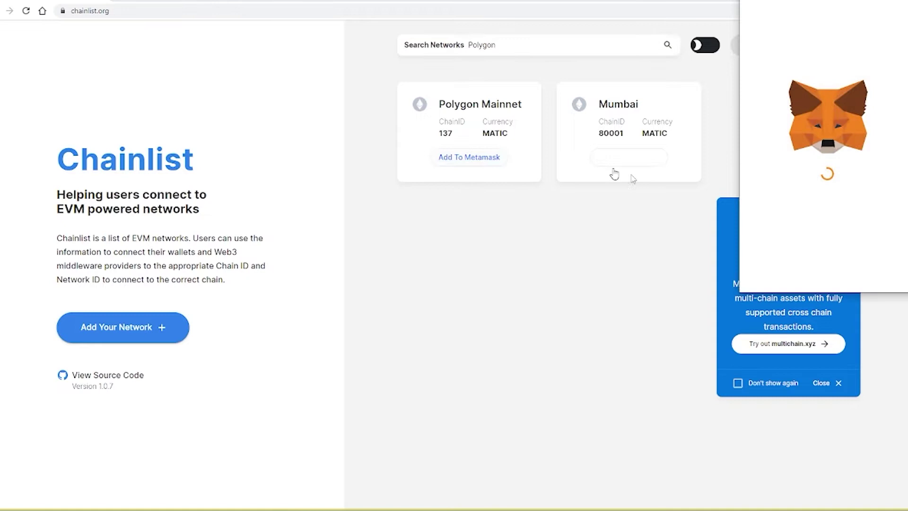
pyautogui.click(879, 271)
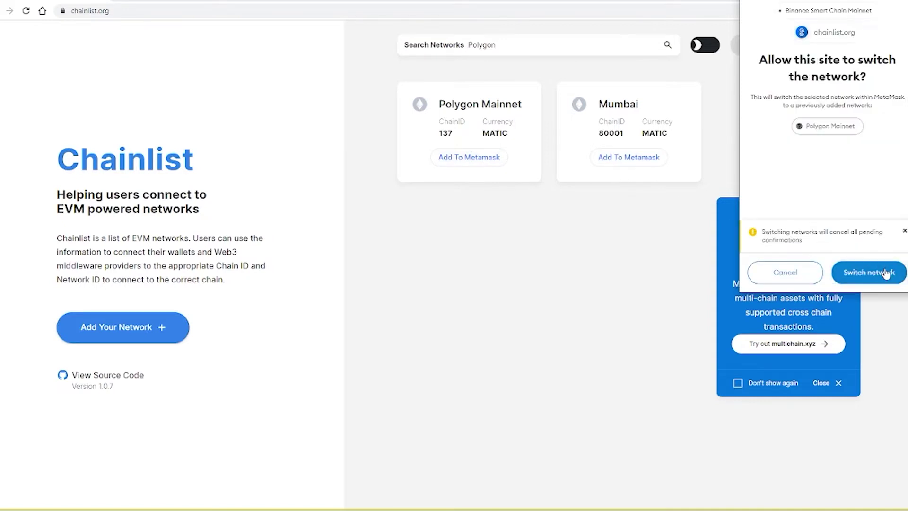
pyautogui.click(886, 273)
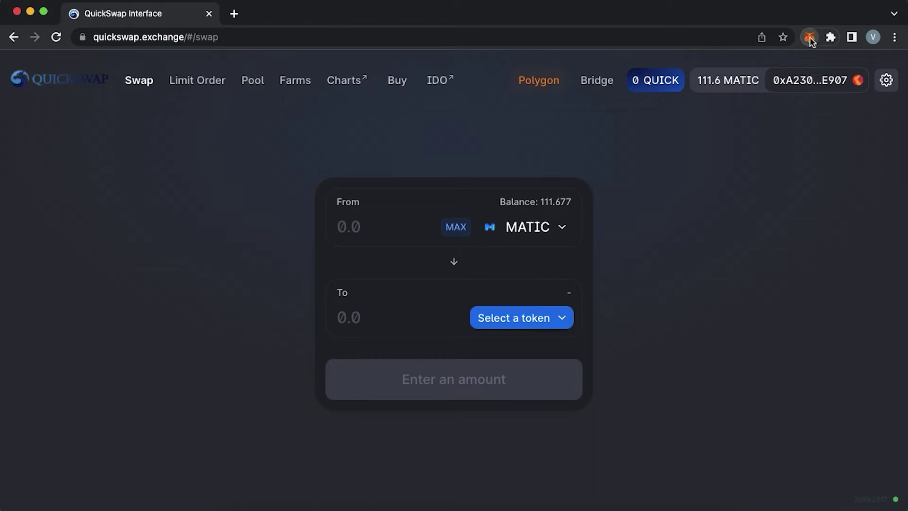
pyautogui.click(809, 37)
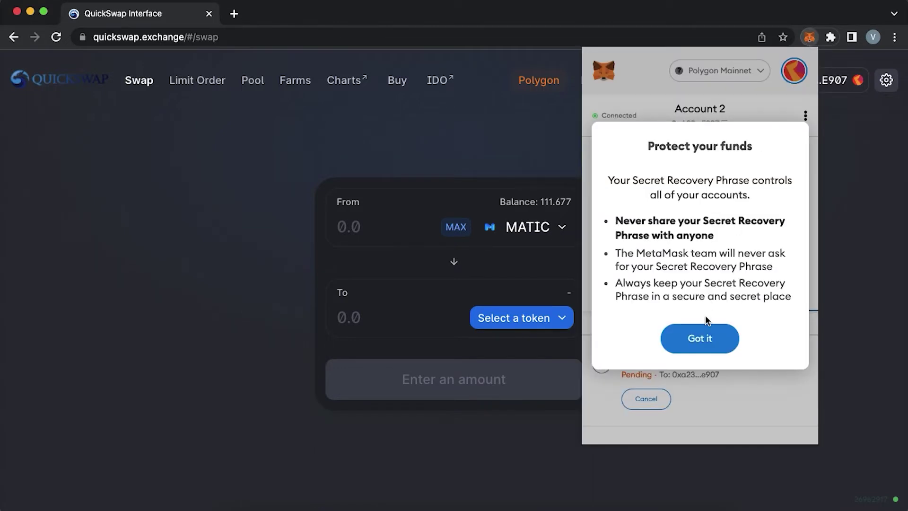
pyautogui.click(702, 338)
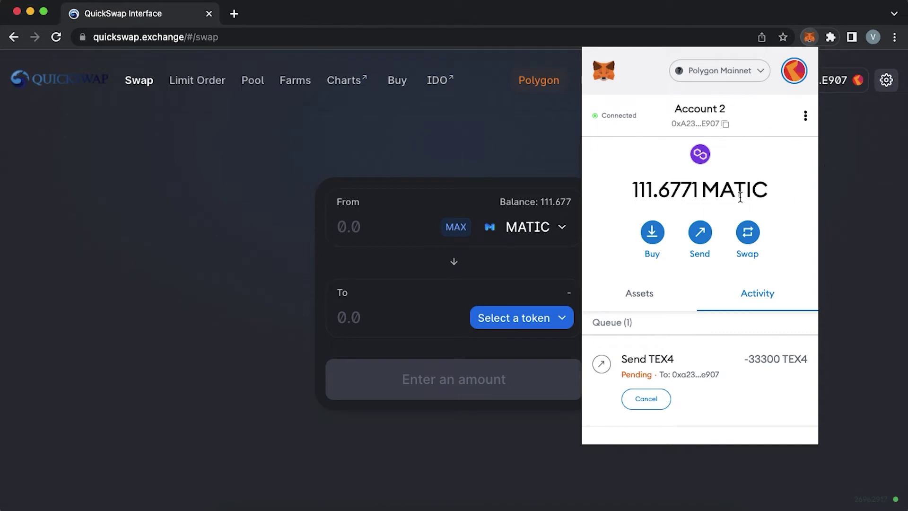
pyautogui.click(735, 73)
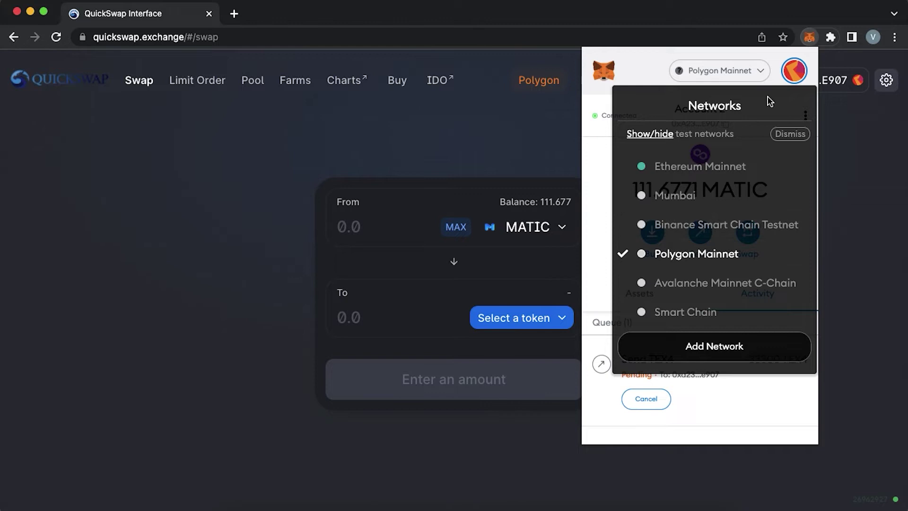
pyautogui.click(808, 42)
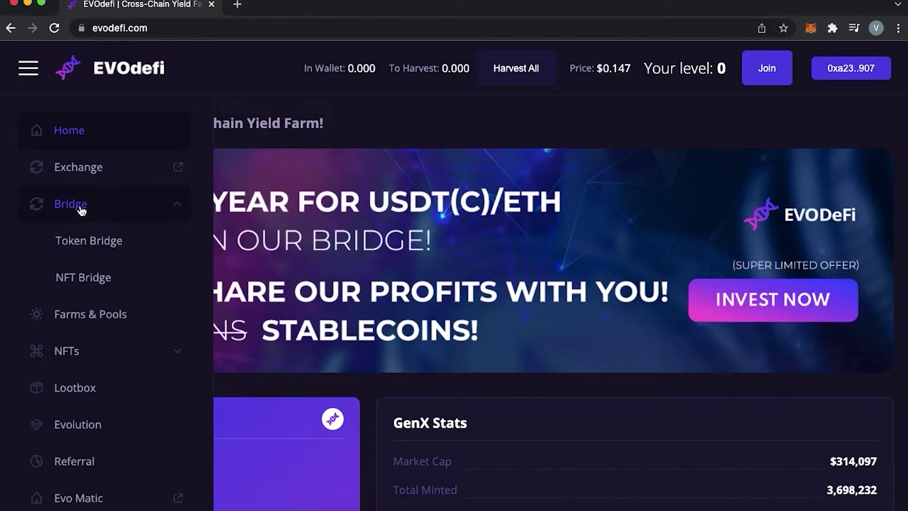
# Step: Open the Token Bridge, choose BSC as source, connect MetaMask, then choose Polygon as target and USDC as token
pyautogui.click(91, 244)
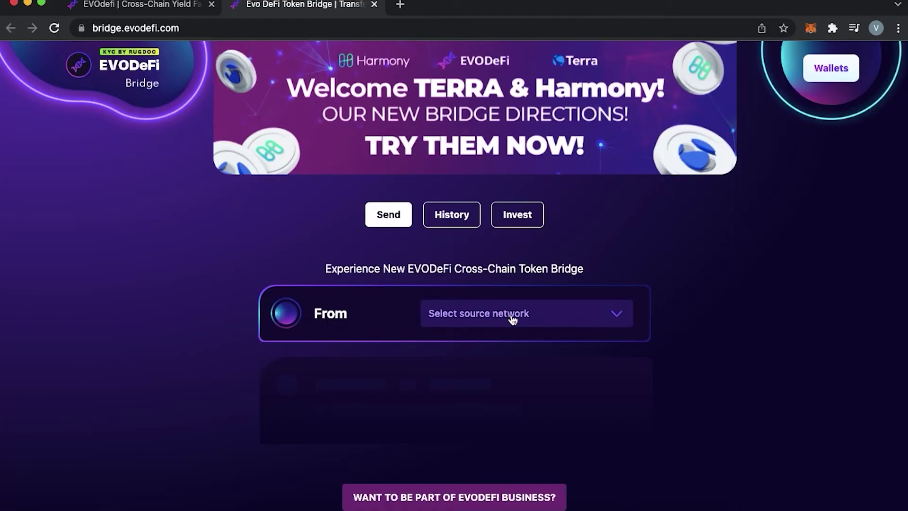
pyautogui.click(618, 316)
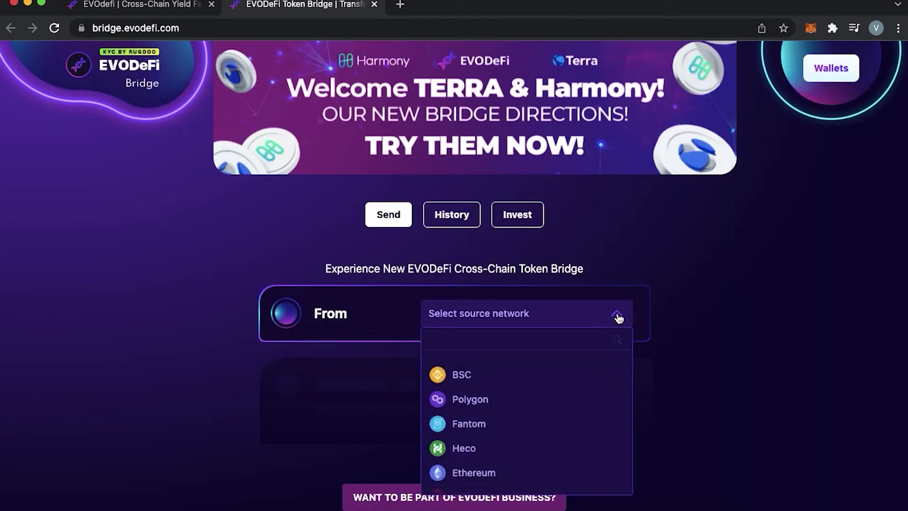
pyautogui.click(479, 381)
pyautogui.click(624, 345)
pyautogui.click(421, 209)
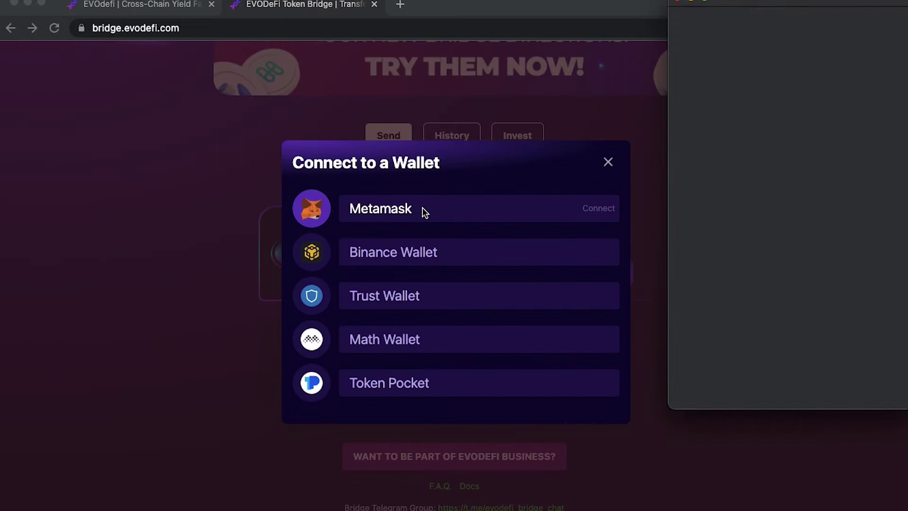
pyautogui.click(553, 315)
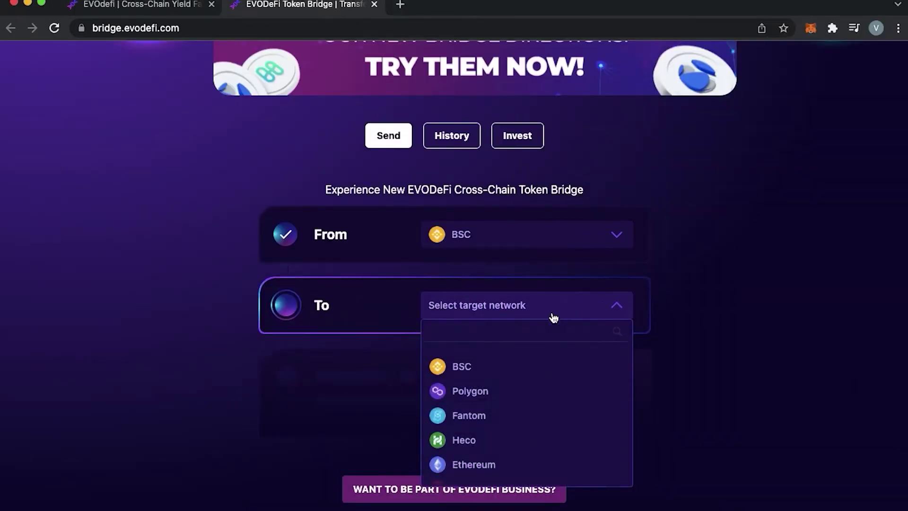
pyautogui.click(502, 397)
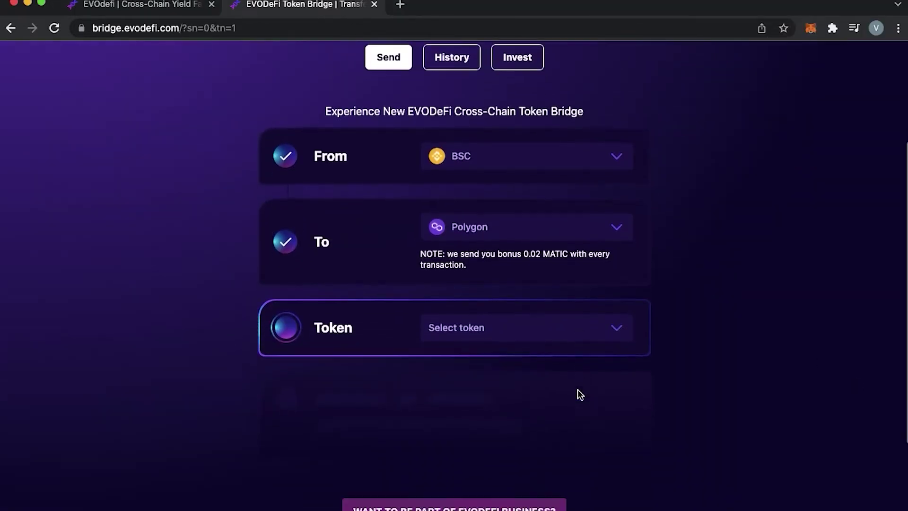
pyautogui.click(562, 314)
pyautogui.click(501, 383)
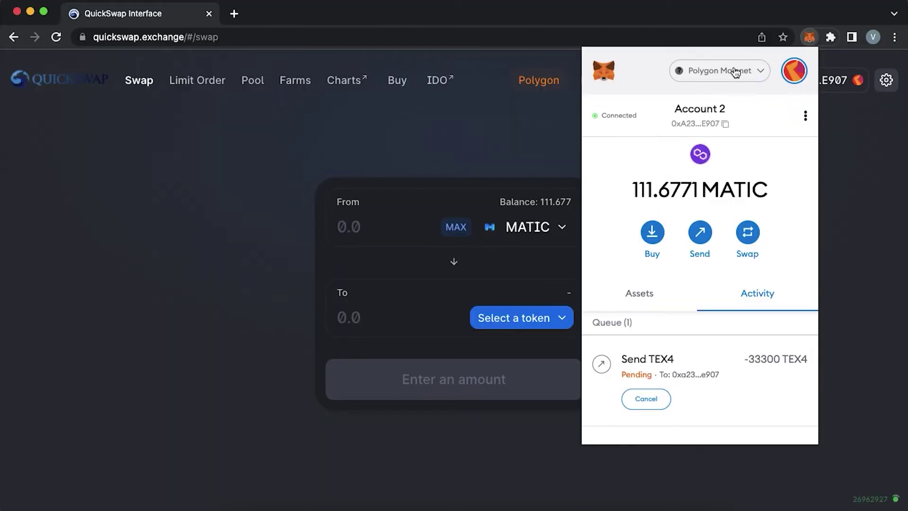
# Step: Confirm Polygon Mainnet is the selected MetaMask network and close the wallet popup
pyautogui.click(735, 72)
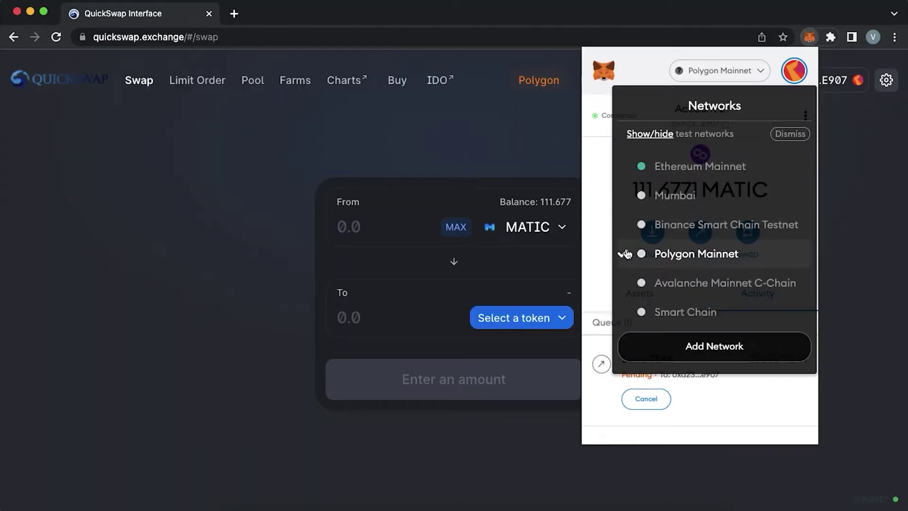
pyautogui.click(809, 39)
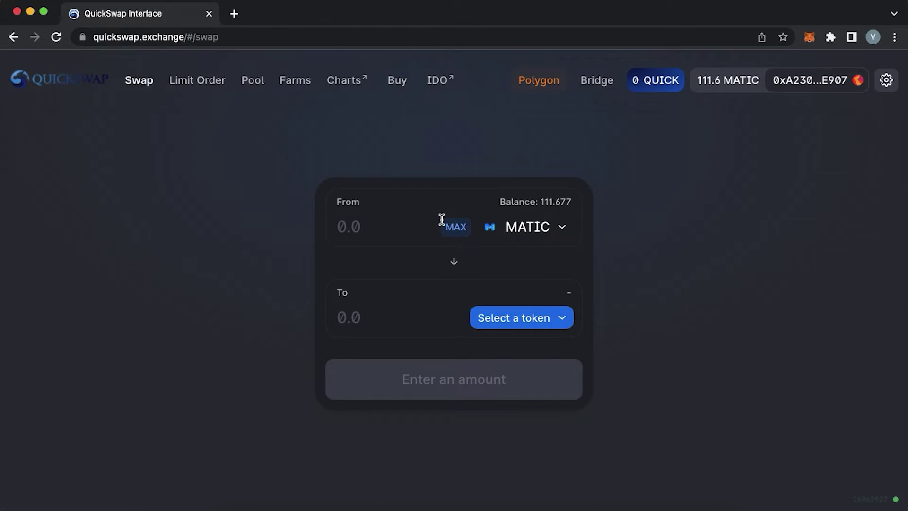
# Step: Set up a swap of the full 111.67 MATIC balance into ETH
pyautogui.click(521, 234)
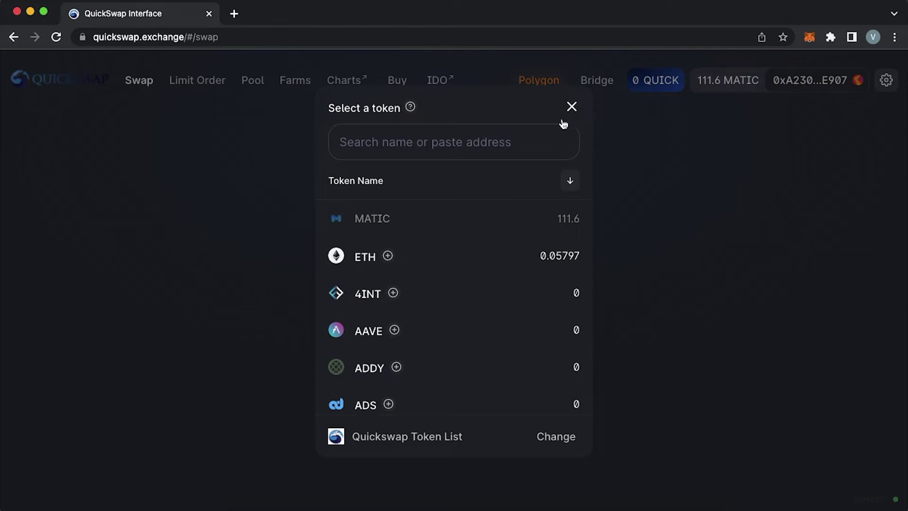
pyautogui.click(573, 107)
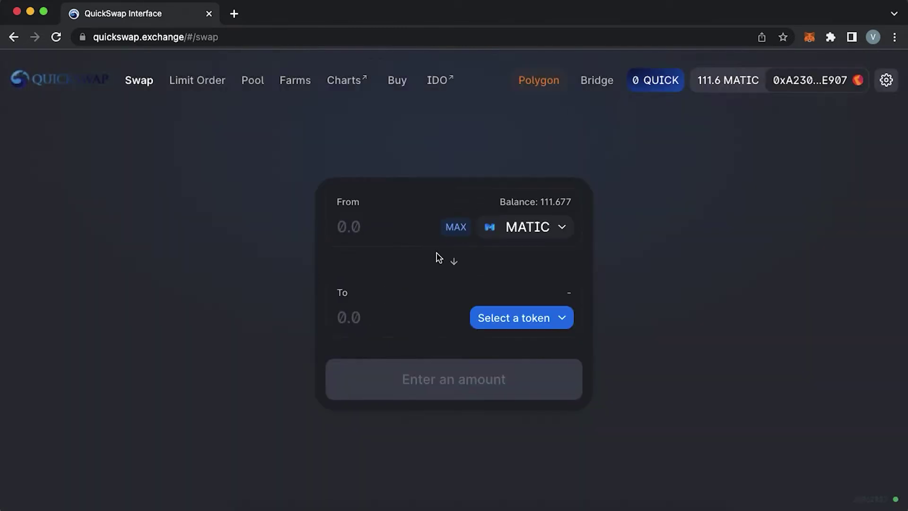
pyautogui.click(482, 316)
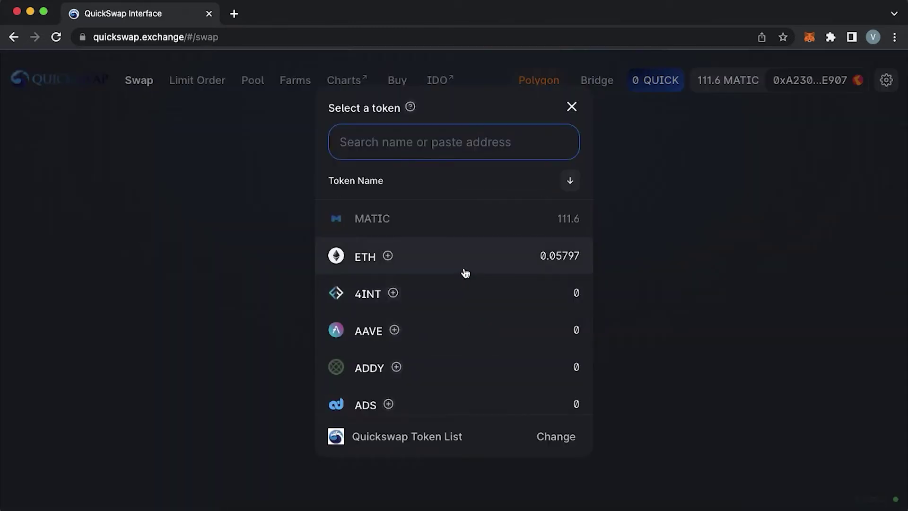
pyautogui.click(462, 257)
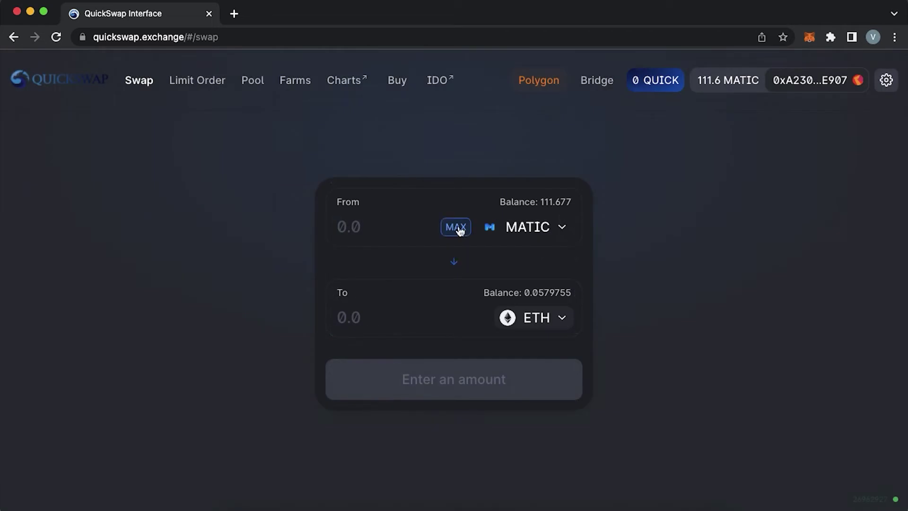
pyautogui.click(455, 227)
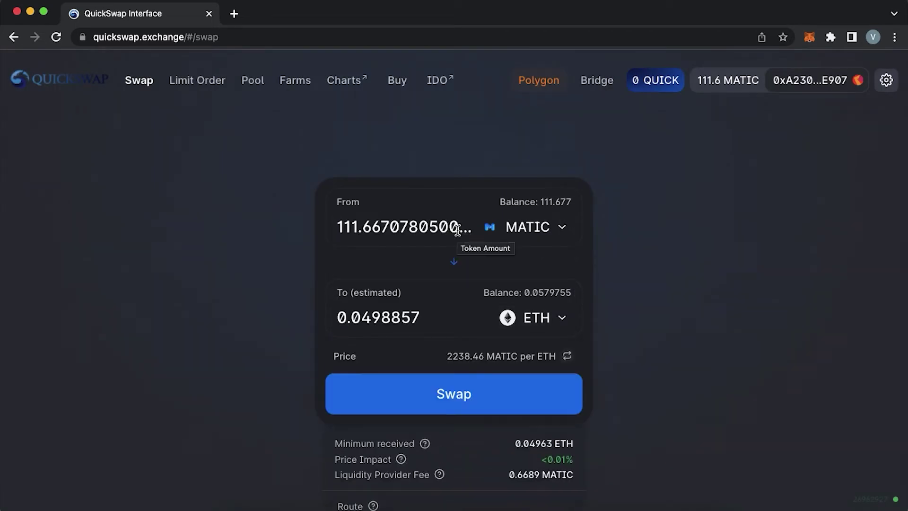
# Step: Check the swap fee details, then view and close the WMATIC-USDT pair analytics
pyautogui.scroll(-3, 680, 390)
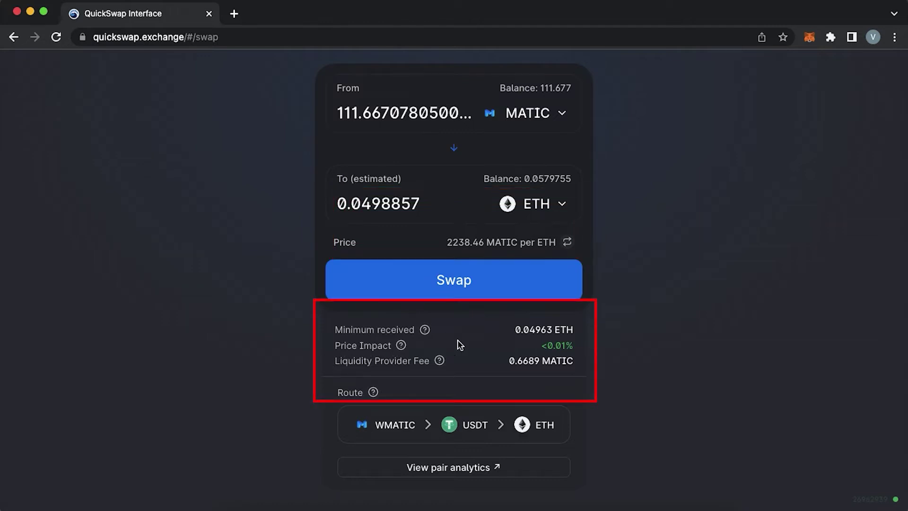
pyautogui.moveTo(440, 362)
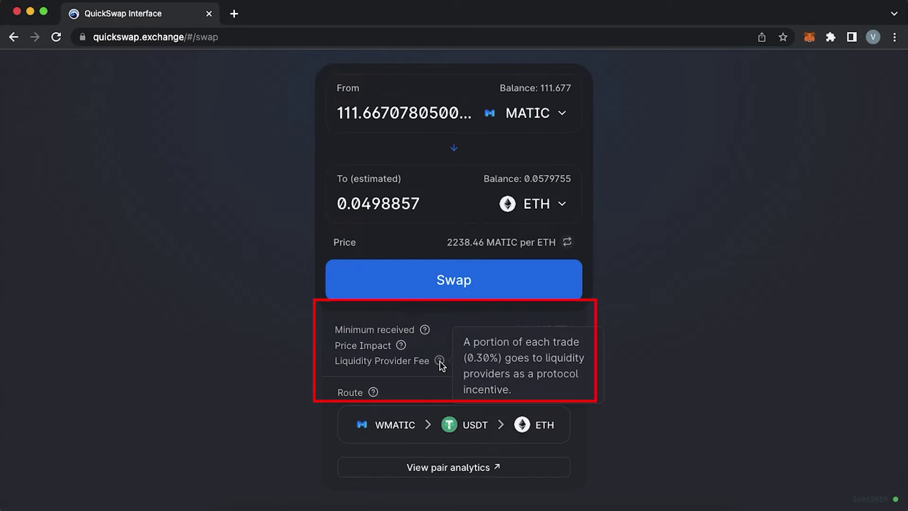
pyautogui.moveTo(402, 348)
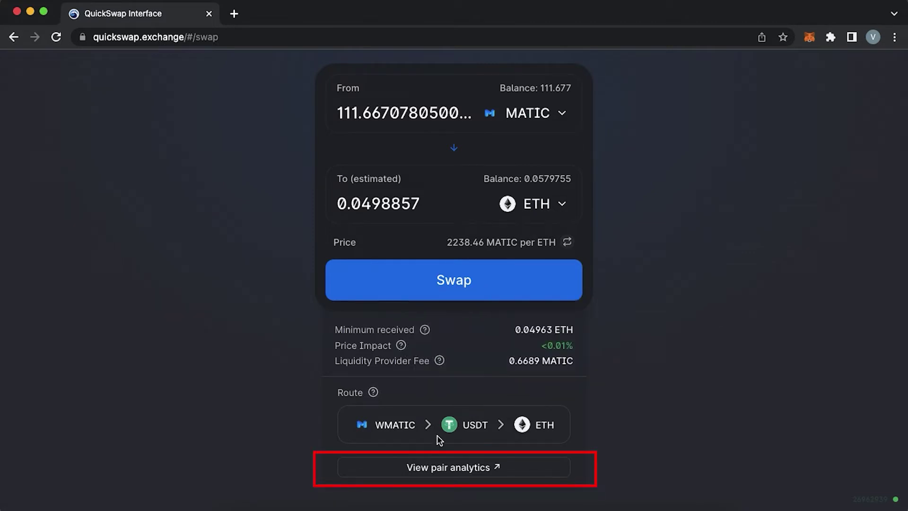
pyautogui.click(458, 468)
pyautogui.scroll(-2, 767, 200)
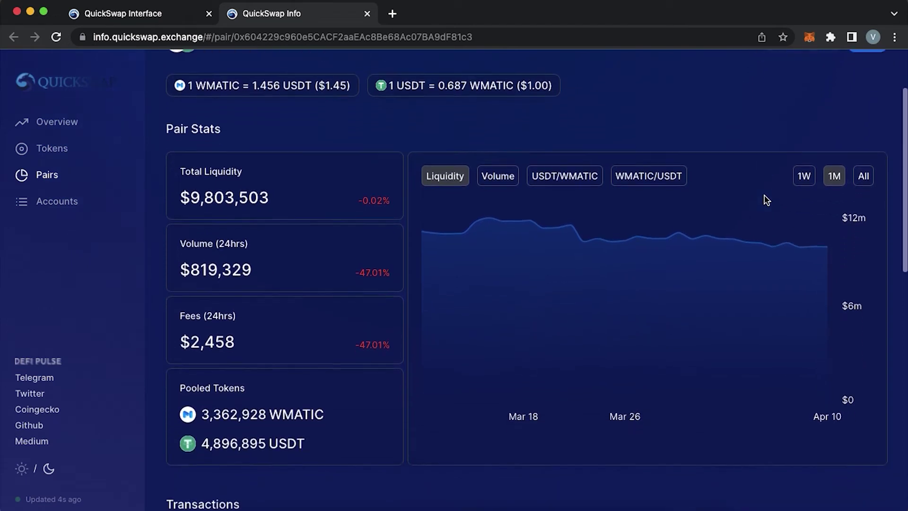
pyautogui.click(367, 14)
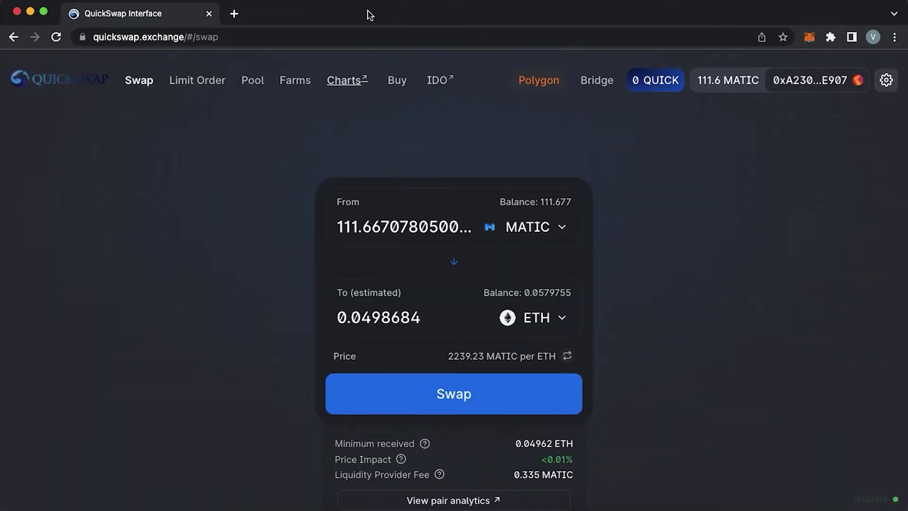
# Step: Set up a limit order selling the full ~111.67 MATIC balance for WETH
pyautogui.click(219, 86)
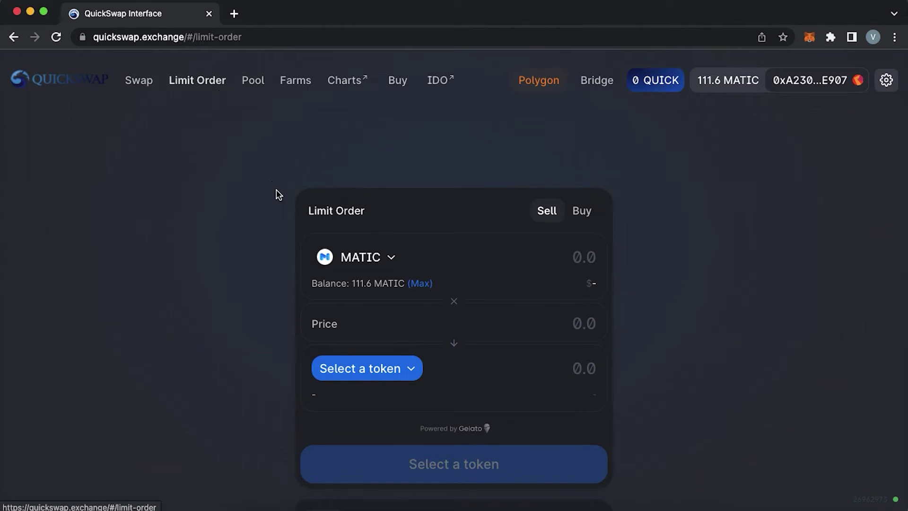
pyautogui.scroll(-3, 279, 193)
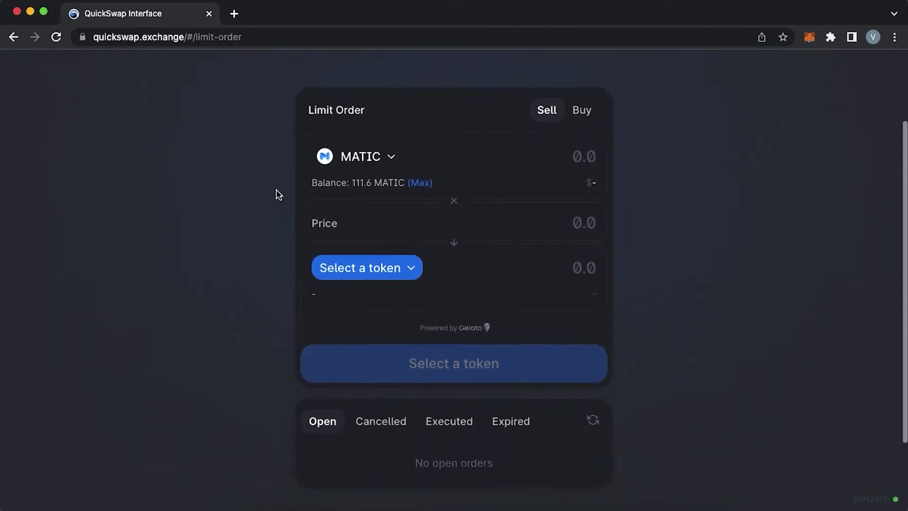
pyautogui.click(582, 114)
pyautogui.click(549, 113)
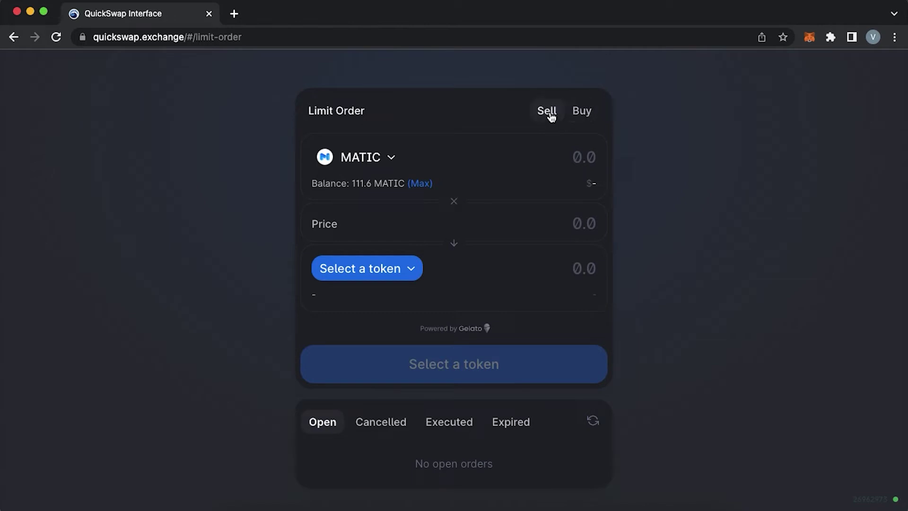
pyautogui.click(397, 269)
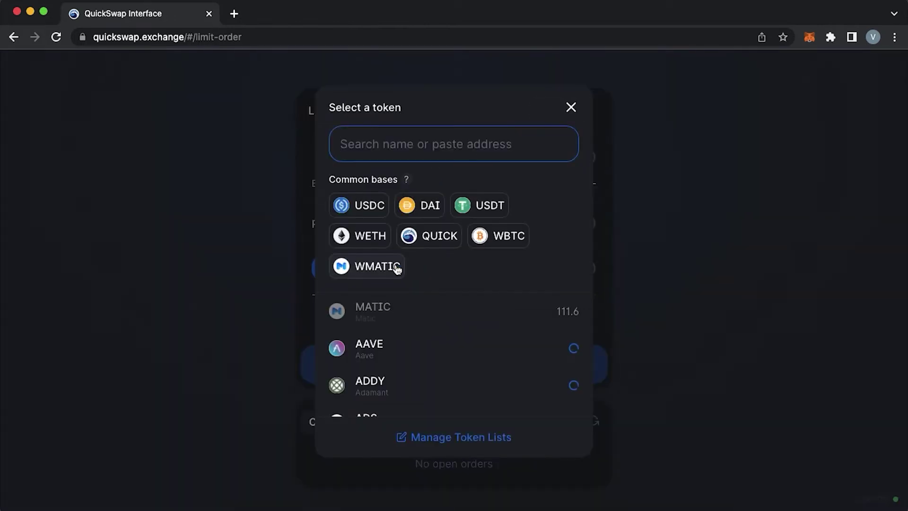
pyautogui.click(406, 341)
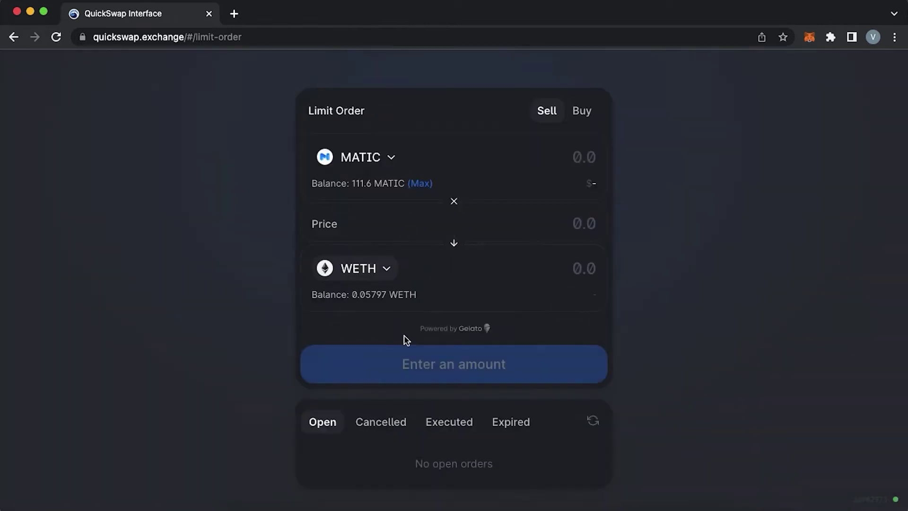
pyautogui.click(357, 225)
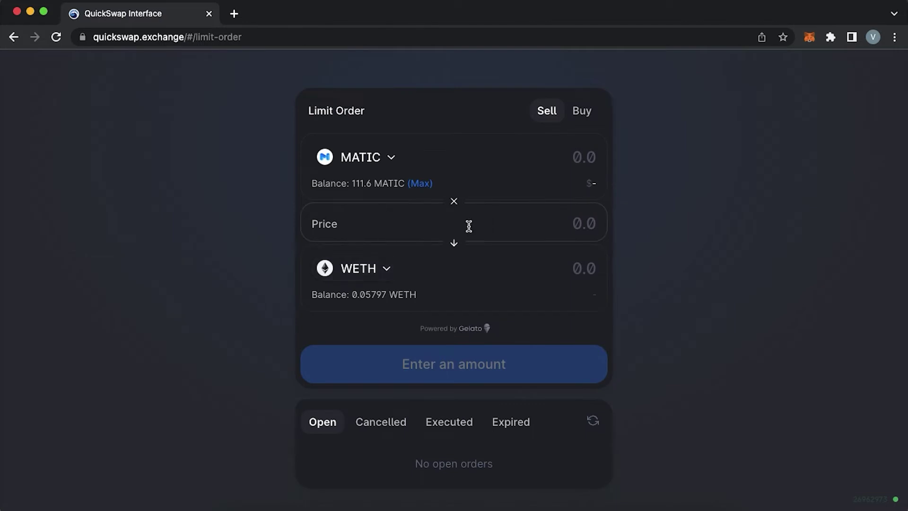
pyautogui.click(420, 184)
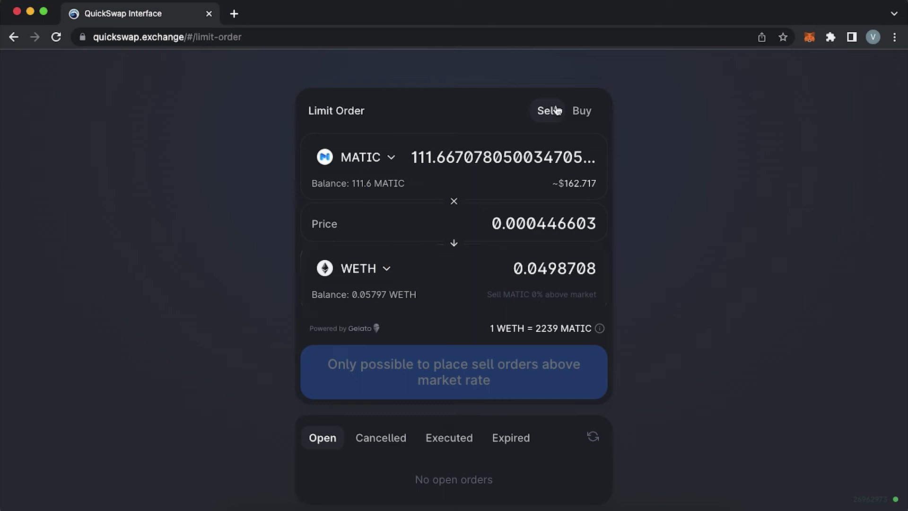
pyautogui.click(578, 114)
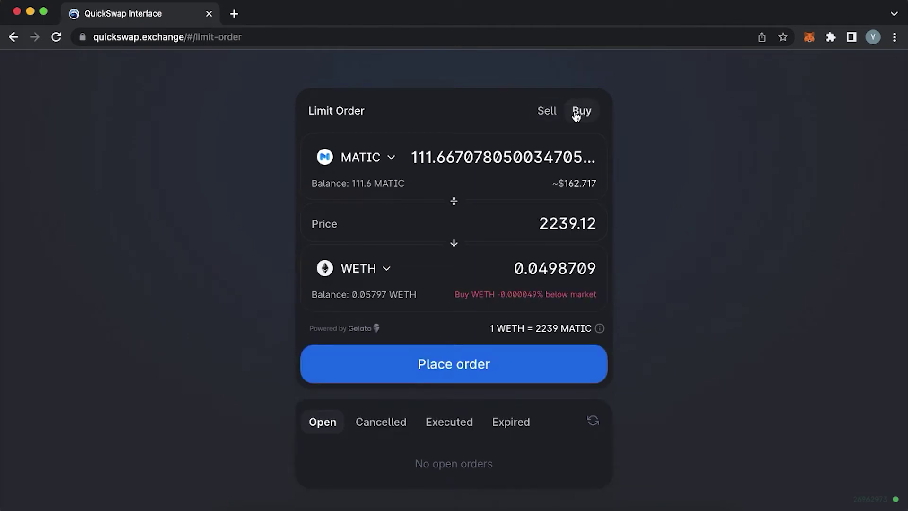
pyautogui.click(547, 112)
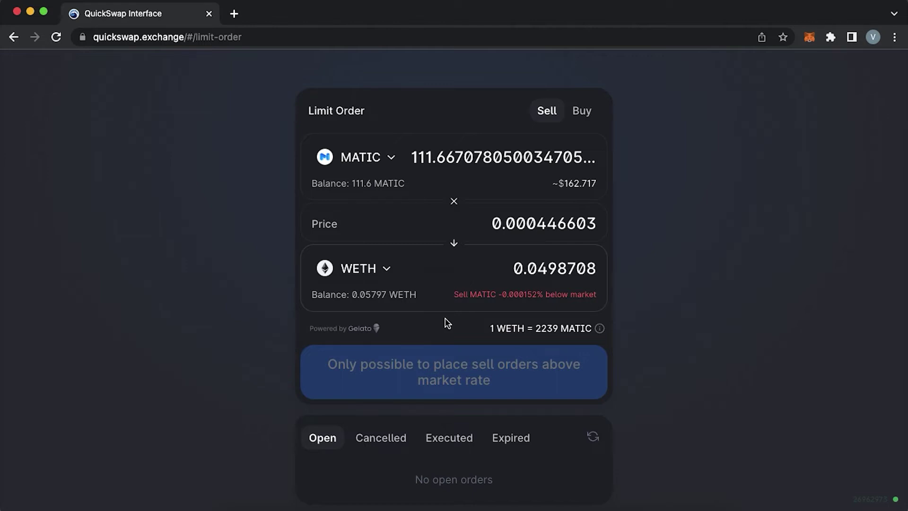
# Step: Check the Cancelled, Executed, Expired and Open limit-order lists
pyautogui.scroll(-3, 445, 329)
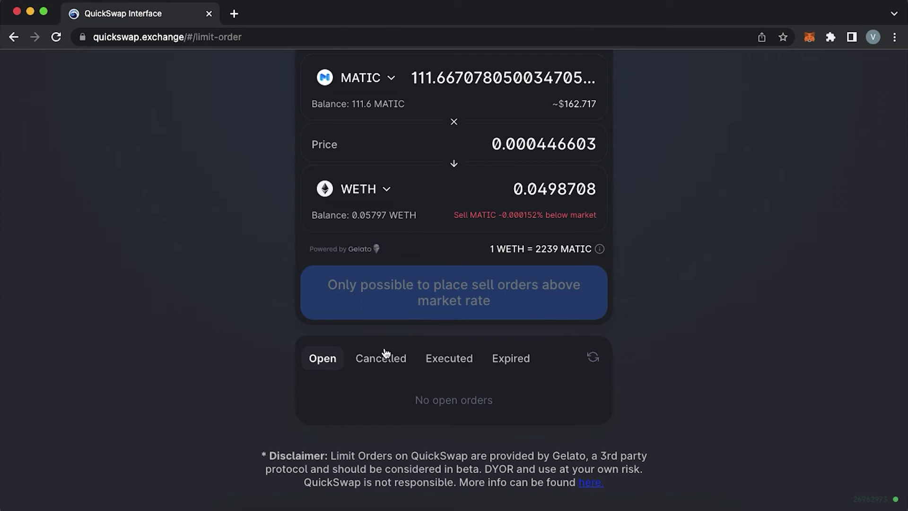
pyautogui.click(383, 361)
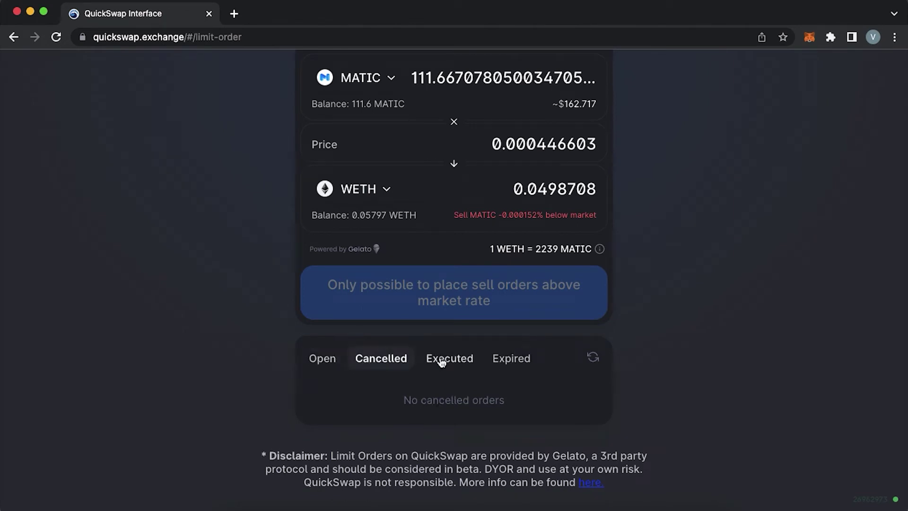
pyautogui.click(452, 358)
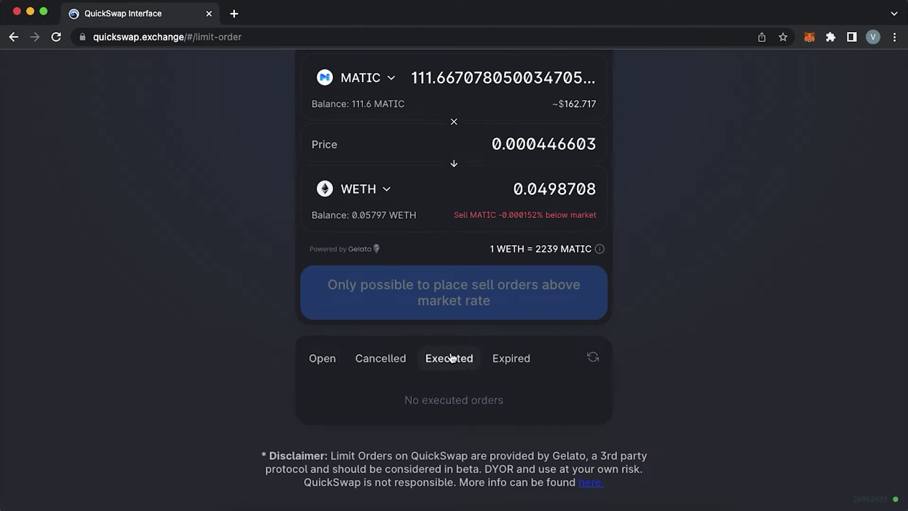
pyautogui.click(500, 353)
pyautogui.click(331, 362)
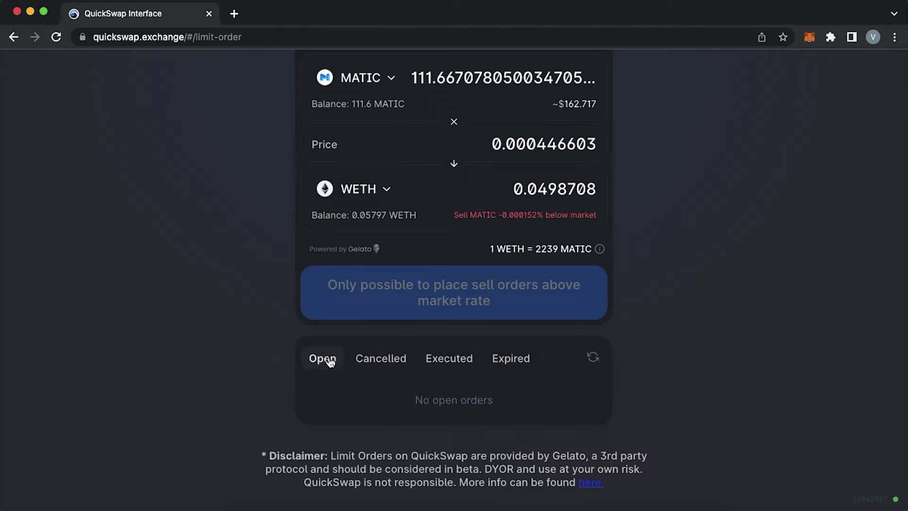
pyautogui.scroll(4, 663, 251)
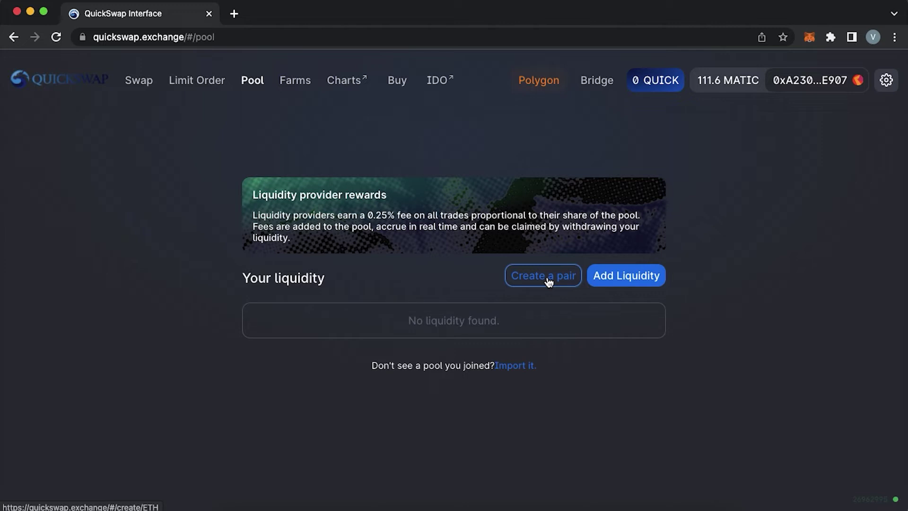
# Step: Preview the Create a pair form and its token selection list
pyautogui.click(548, 282)
pyautogui.scroll(-3, 548, 282)
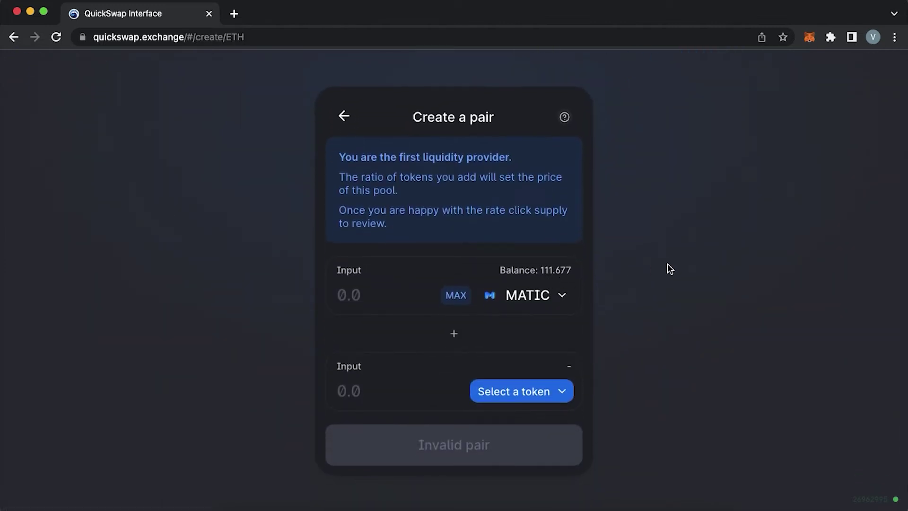
pyautogui.click(552, 393)
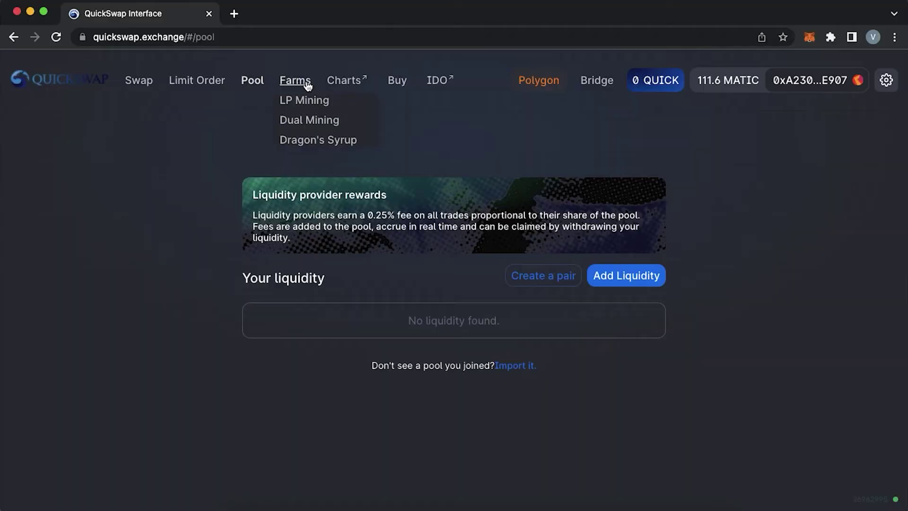
# Step: Open Farms > LP Mining and scroll past the QUICK-dQUICK Dragon's Lair stats
pyautogui.moveTo(305, 84)
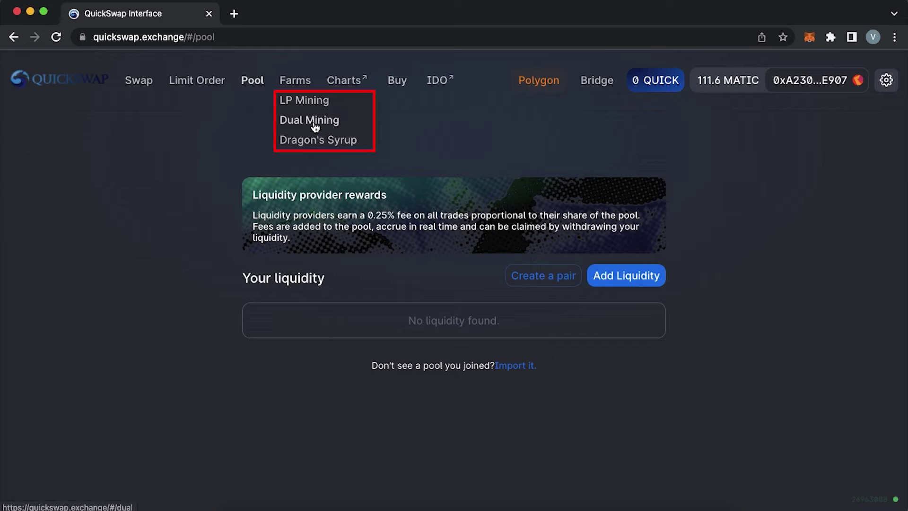
pyautogui.click(321, 107)
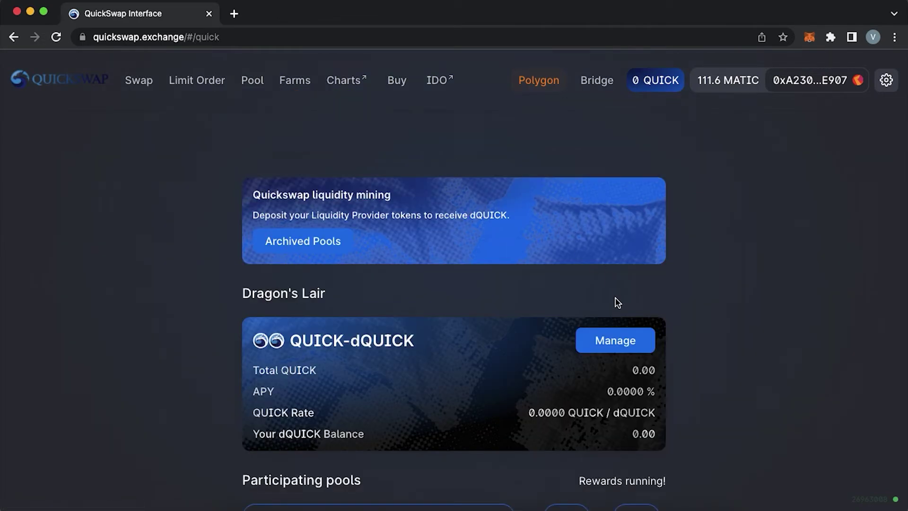
pyautogui.scroll(-5, 616, 302)
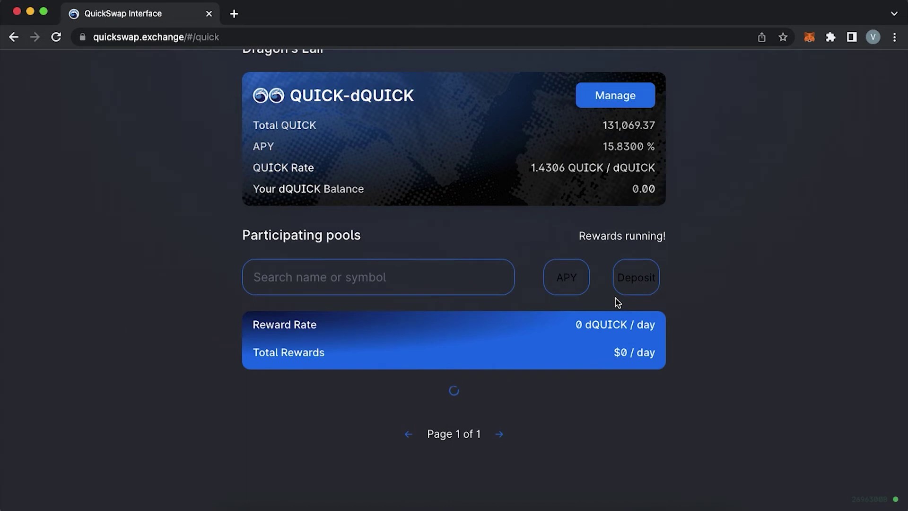
pyautogui.scroll(1, 617, 302)
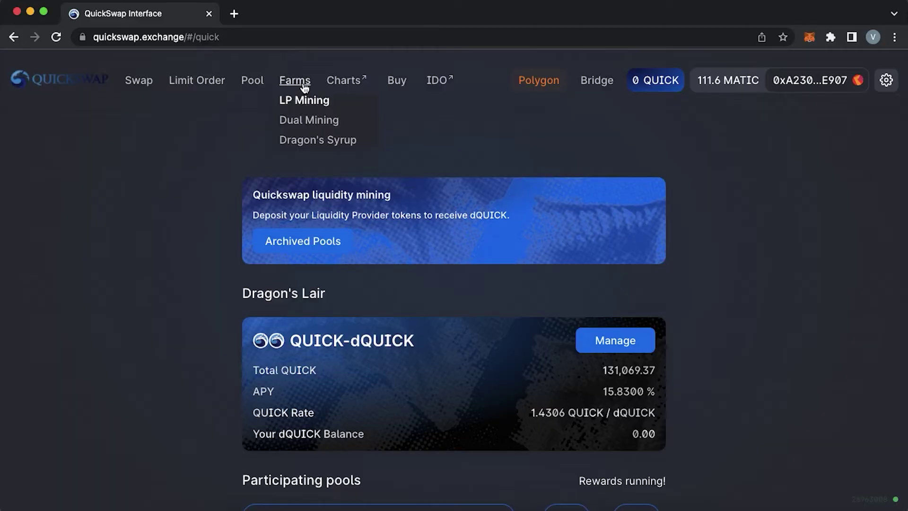
# Step: Open the Dual Mining farms and scroll through their list
pyautogui.click(309, 125)
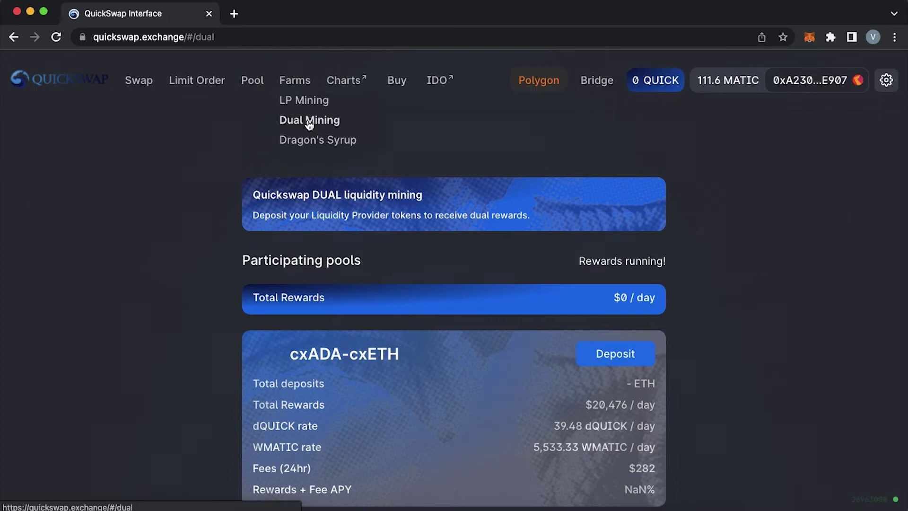
pyautogui.scroll(-1, 475, 356)
pyautogui.scroll(-6, 475, 355)
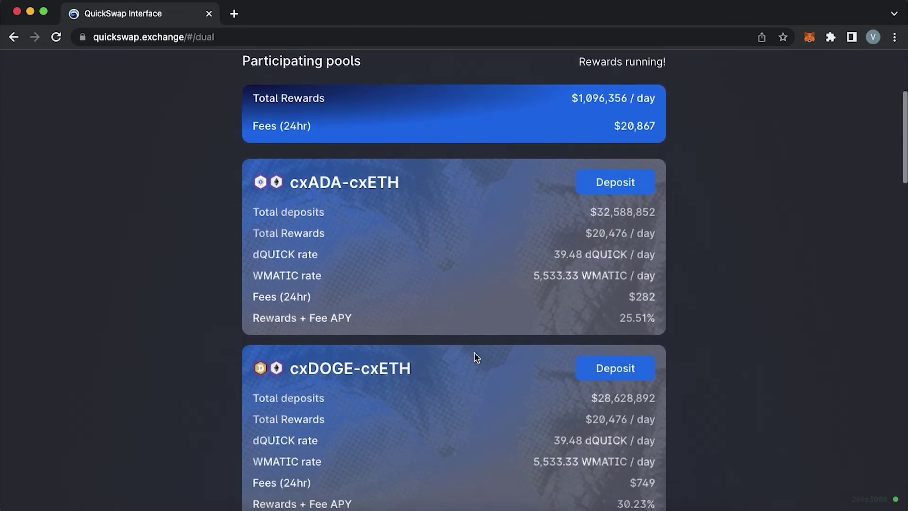
pyautogui.scroll(-5, 474, 353)
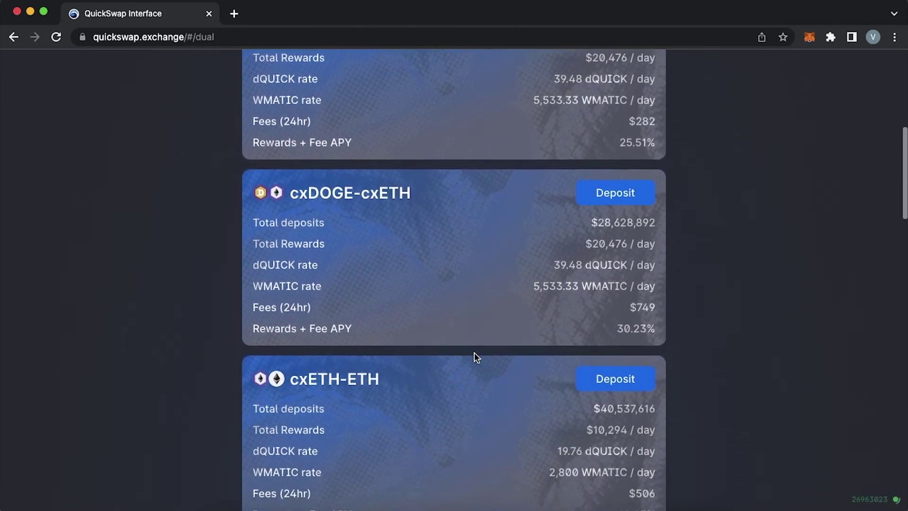
pyautogui.scroll(-1, 476, 355)
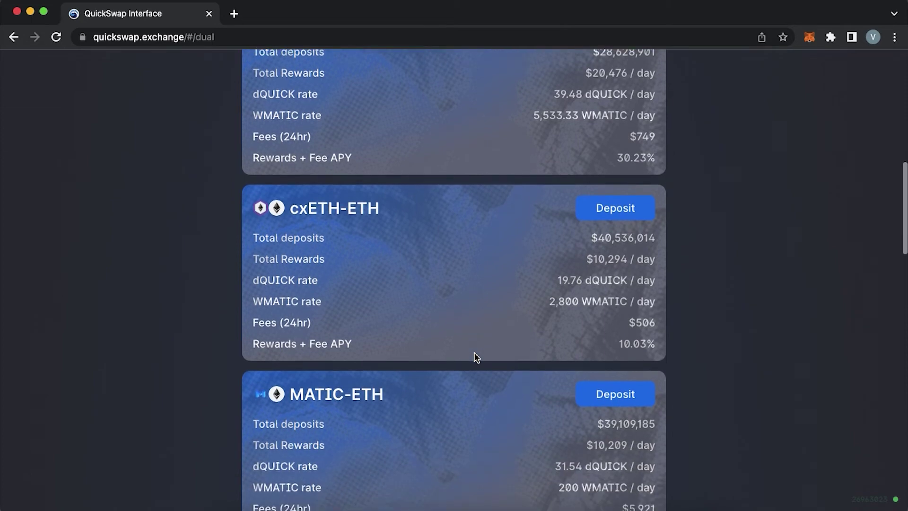
pyautogui.scroll(12, 477, 357)
# Step: Open Farms > Dragon's Syrup and scroll through the TRACE, IXT, FUSE and DERC token cards
pyautogui.moveTo(285, 85)
pyautogui.click(321, 142)
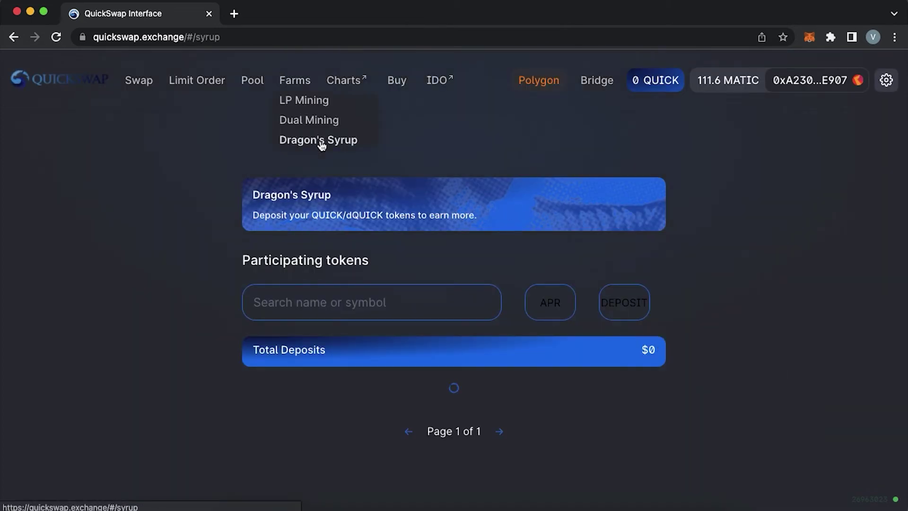
pyautogui.scroll(-5, 472, 330)
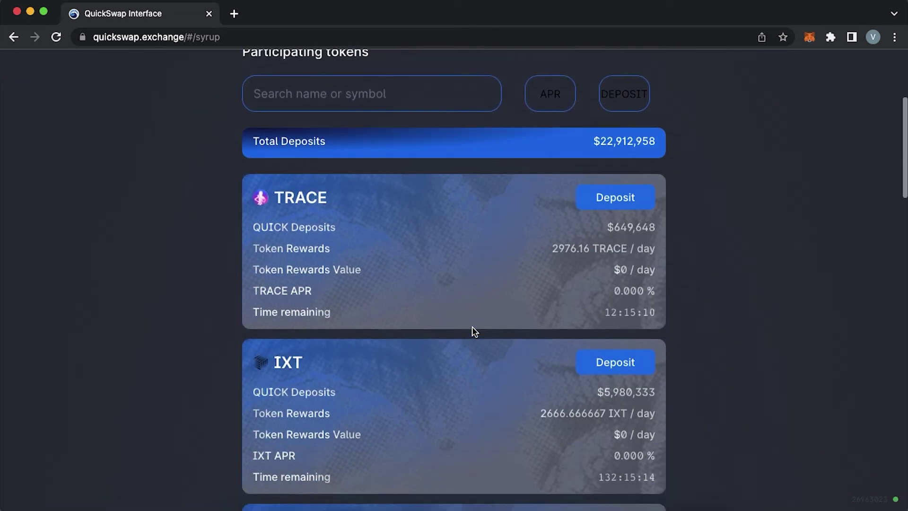
pyautogui.scroll(-3, 473, 331)
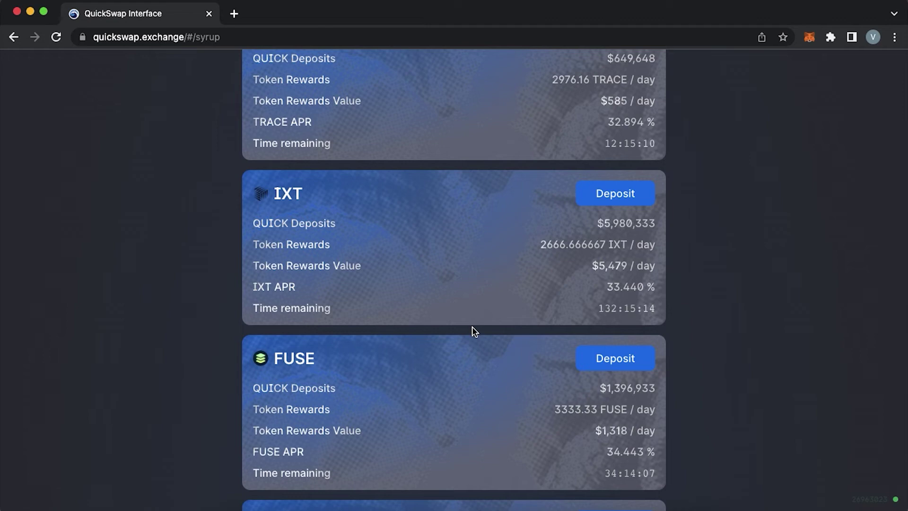
pyautogui.scroll(-3, 472, 327)
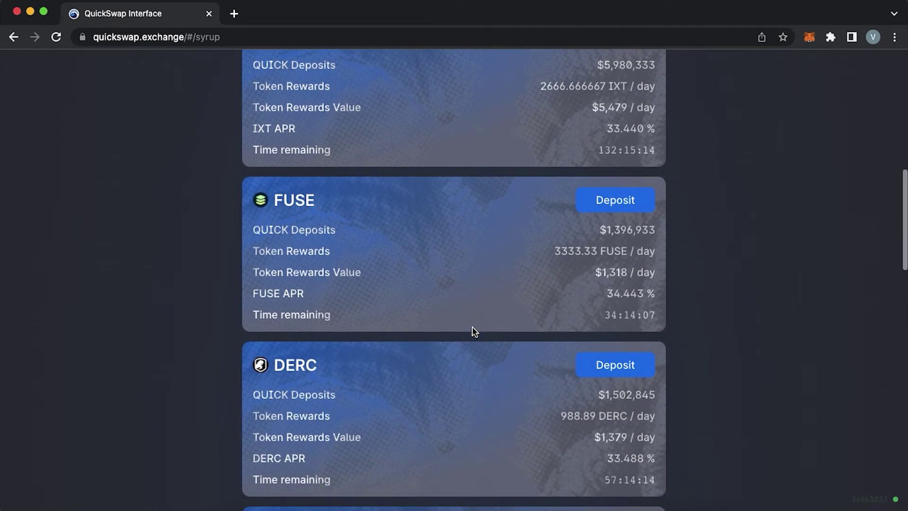
pyautogui.scroll(-4, 472, 327)
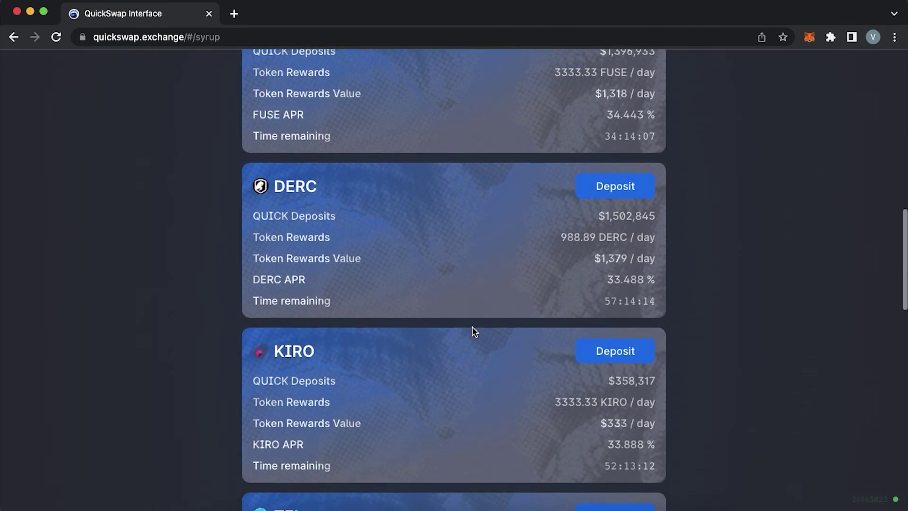
pyautogui.scroll(-4, 472, 331)
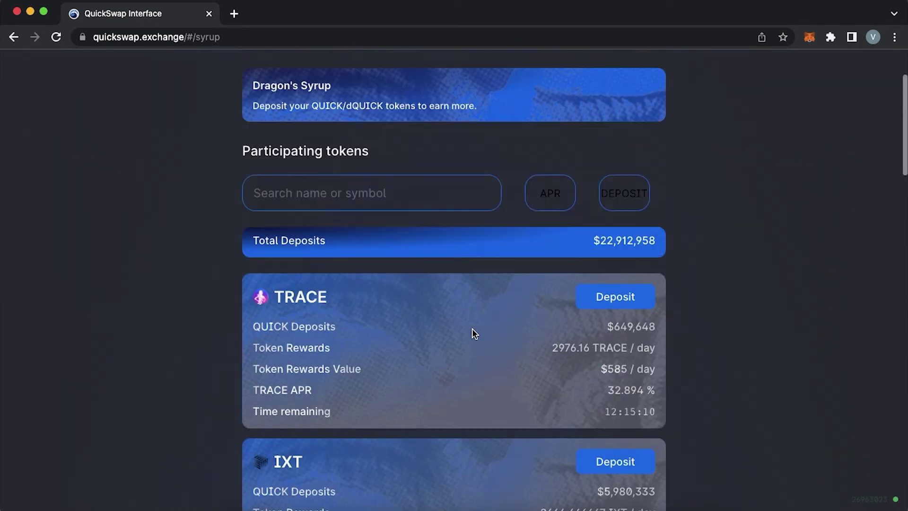
pyautogui.scroll(3, 472, 331)
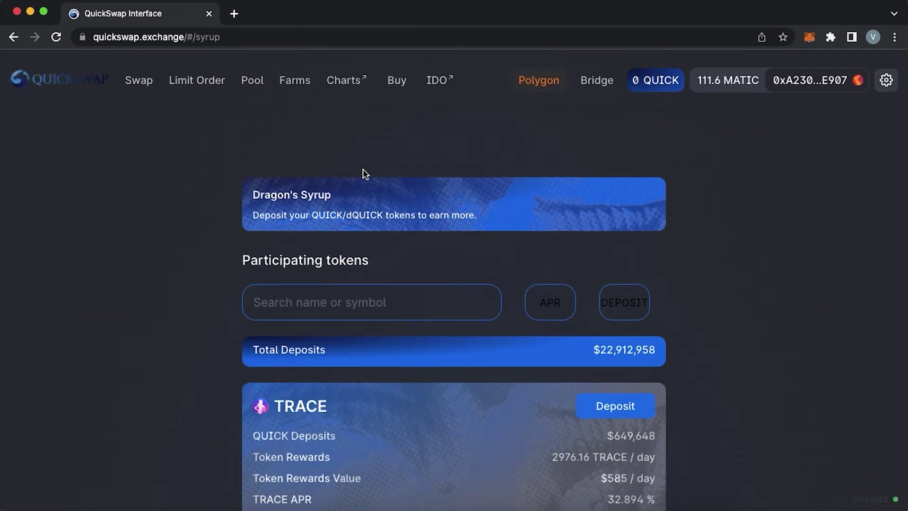
# Step: Open the QuickSwap Info analytics site via Charts in a new tab and scroll through its overview
pyautogui.click(347, 83)
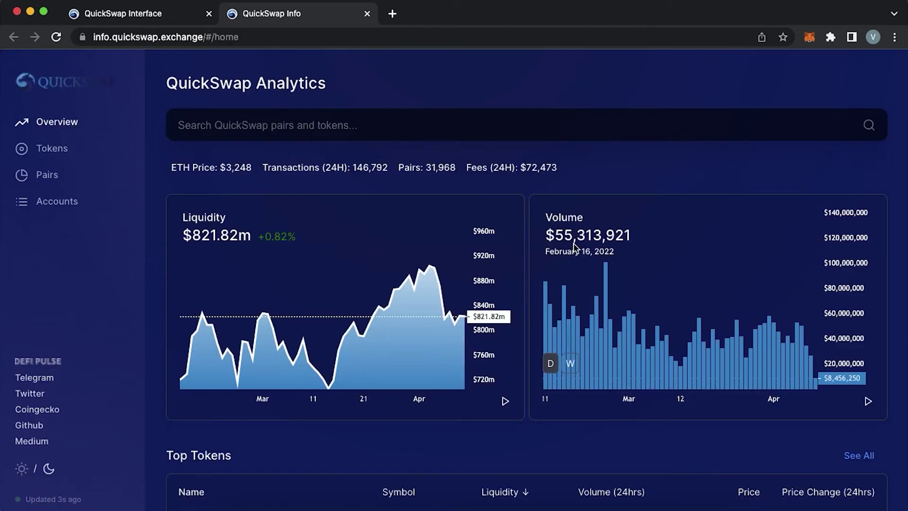
pyautogui.scroll(-3, 539, 307)
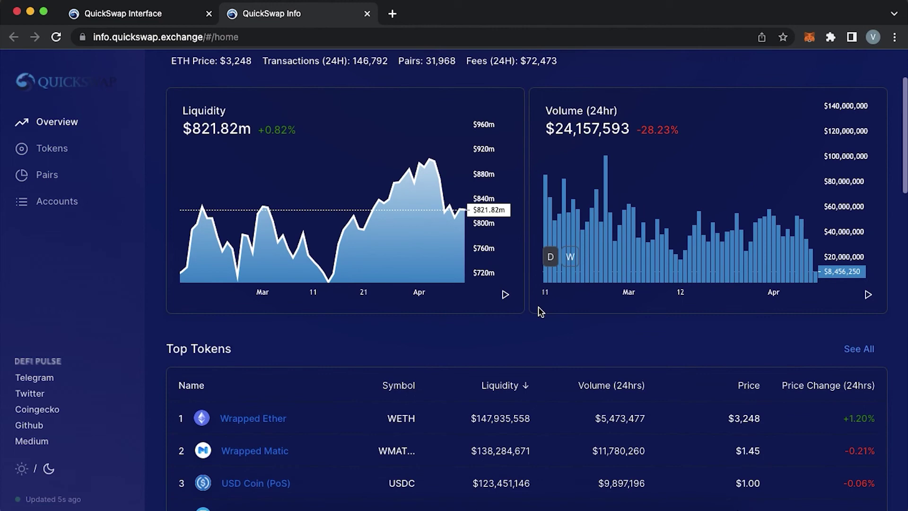
pyautogui.scroll(-5, 533, 329)
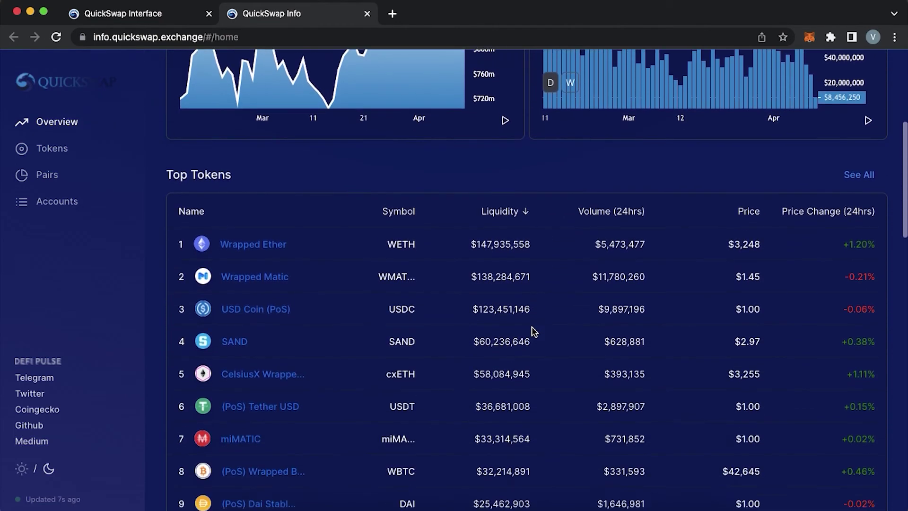
pyautogui.scroll(-1, 531, 330)
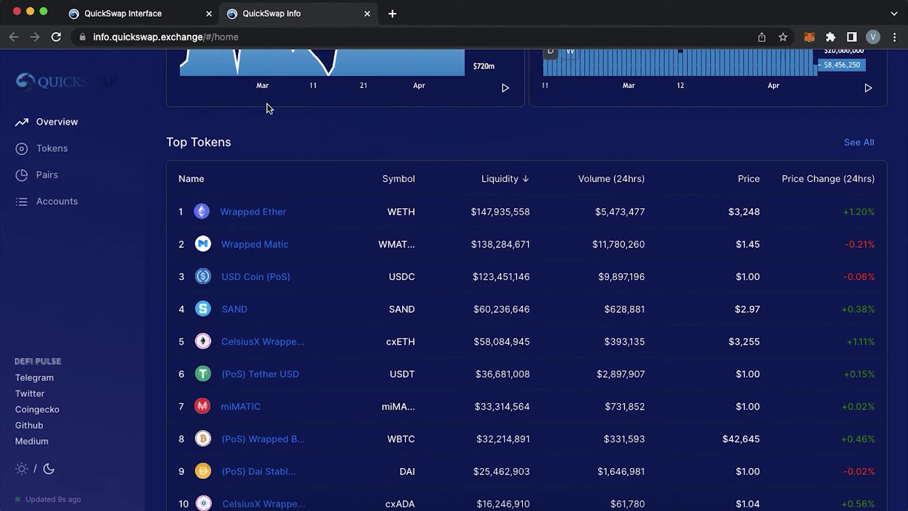
pyautogui.scroll(-12, 335, 279)
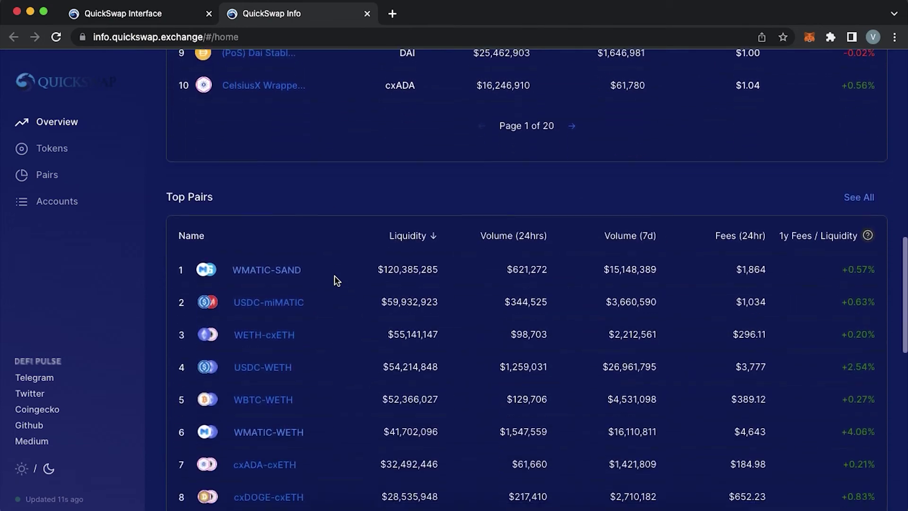
pyautogui.scroll(-3, 334, 278)
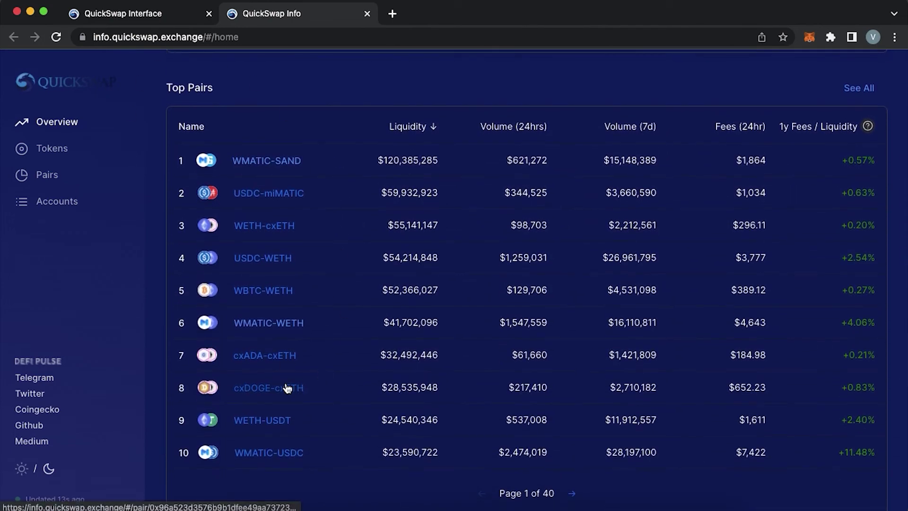
pyautogui.scroll(-10, 286, 385)
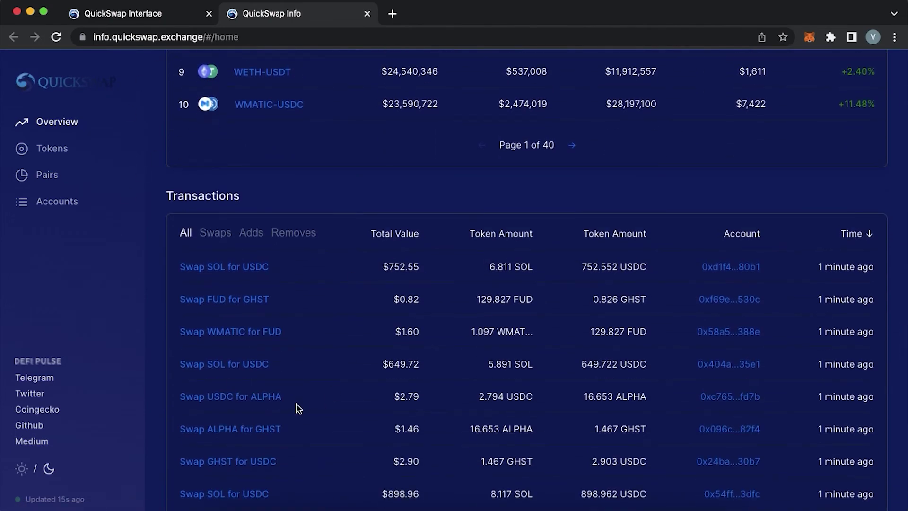
pyautogui.scroll(-5, 298, 409)
pyautogui.scroll(17, 298, 409)
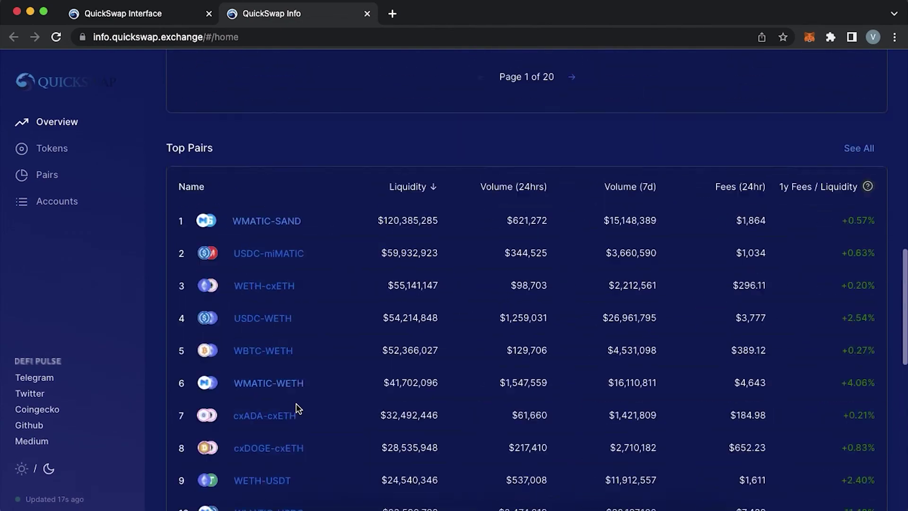
pyautogui.scroll(20, 298, 409)
# Step: Browse the Top Tokens and Top Pairs pages, then the Accounts page
pyautogui.click(72, 160)
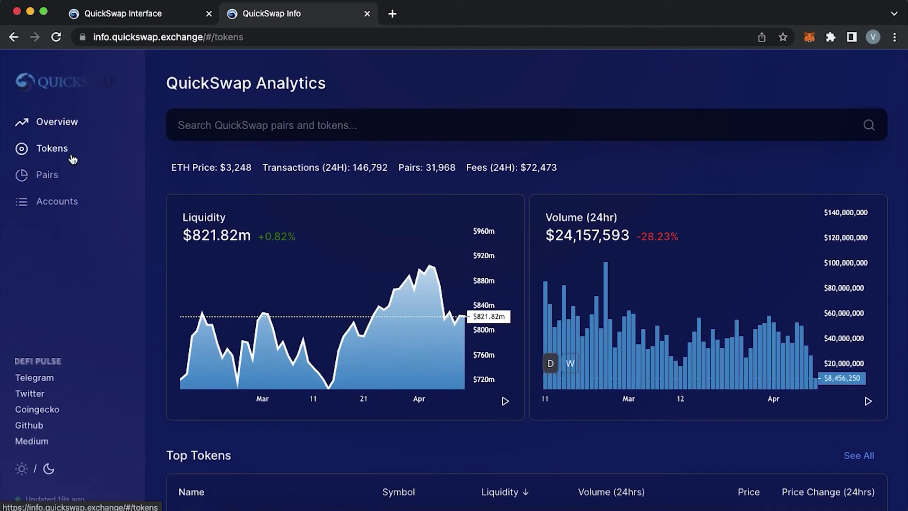
pyautogui.click(58, 176)
pyautogui.click(69, 202)
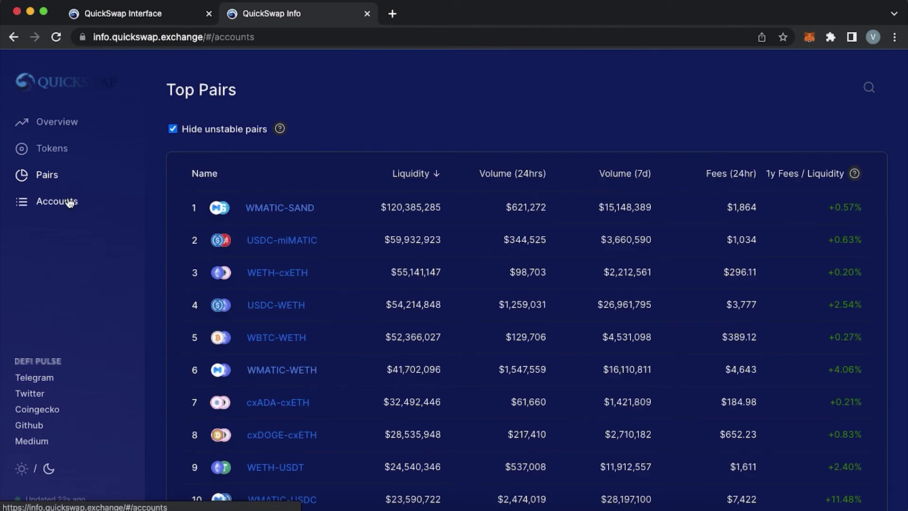
# Step: Close the analytics tab, preview the Transak buy form, then open the IDO launchpad
pyautogui.press('super+w')
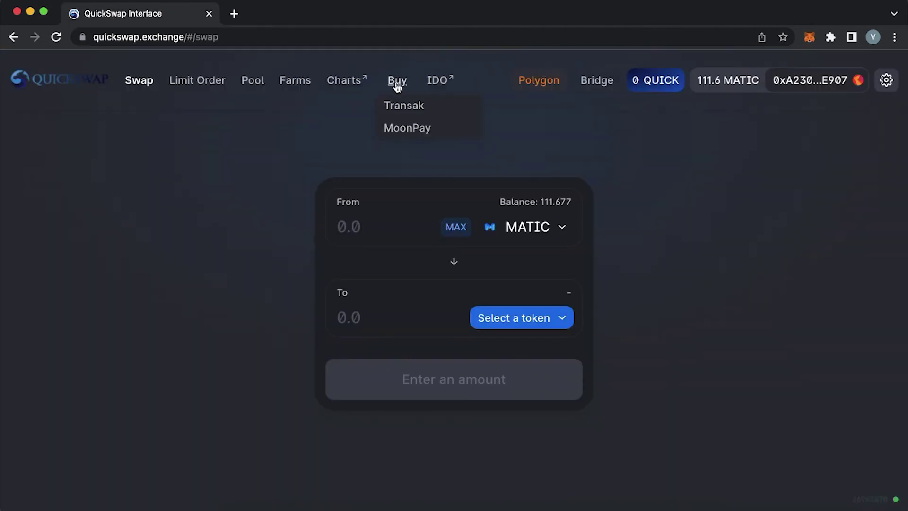
pyautogui.click(406, 111)
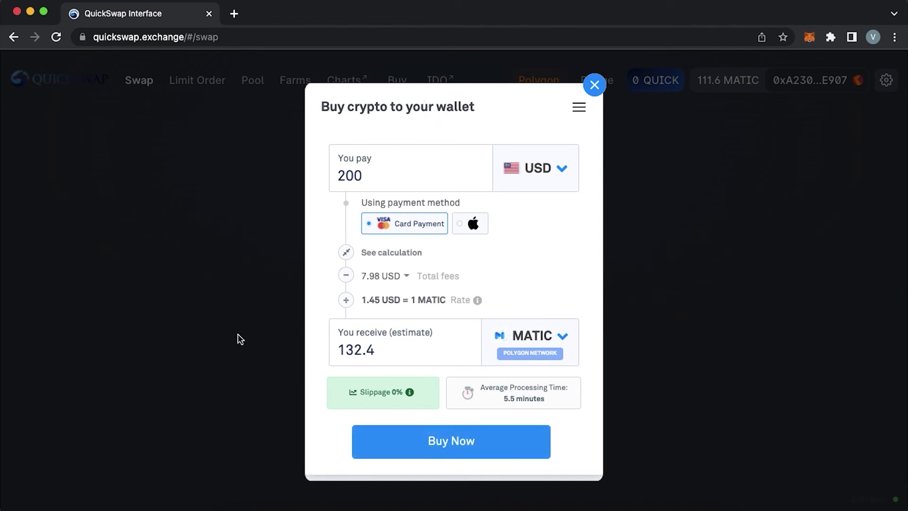
pyautogui.press('Escape')
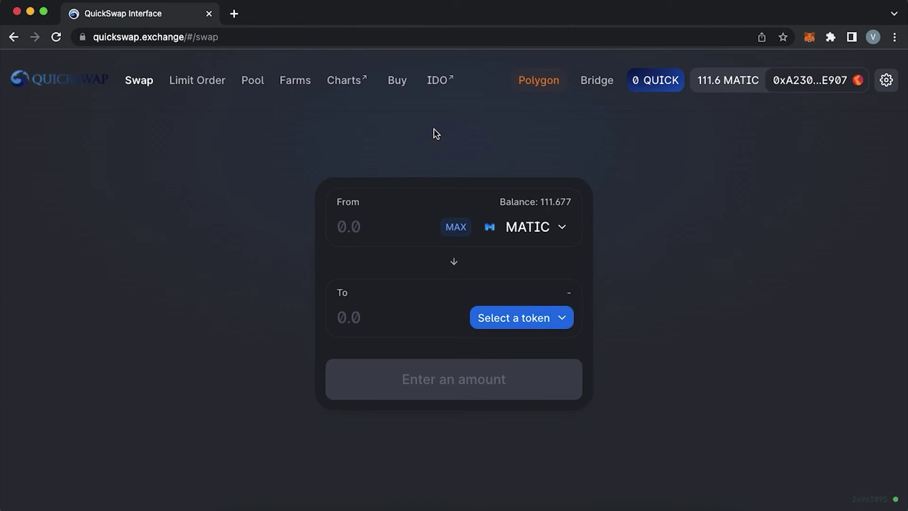
pyautogui.click(439, 85)
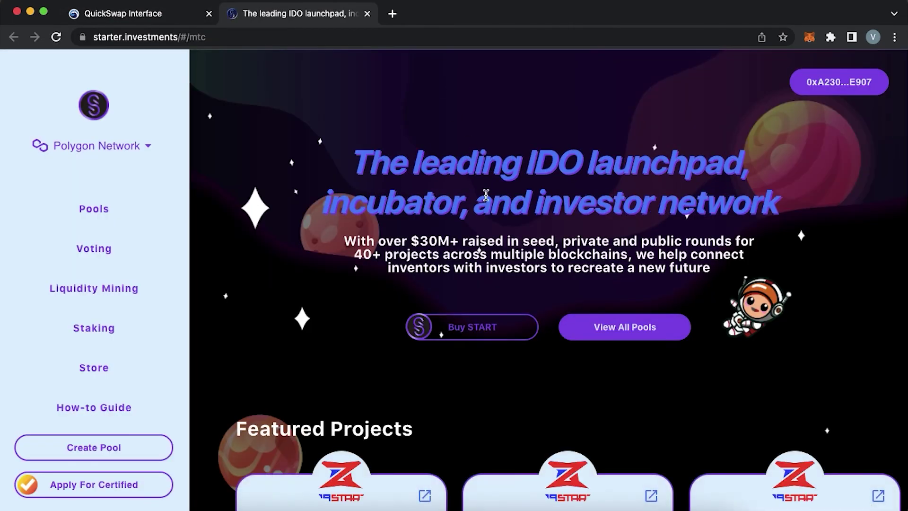
pyautogui.scroll(-1, 486, 206)
pyautogui.scroll(-7, 486, 205)
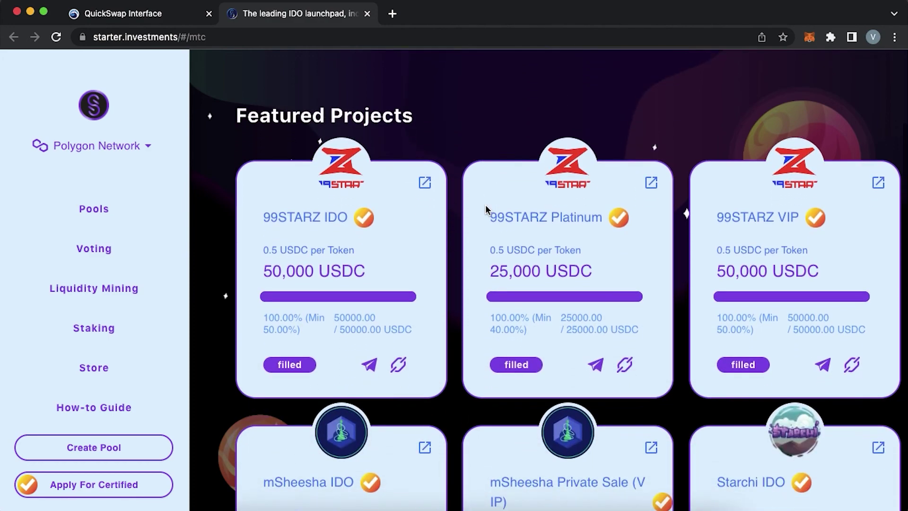
pyautogui.scroll(-14, 462, 244)
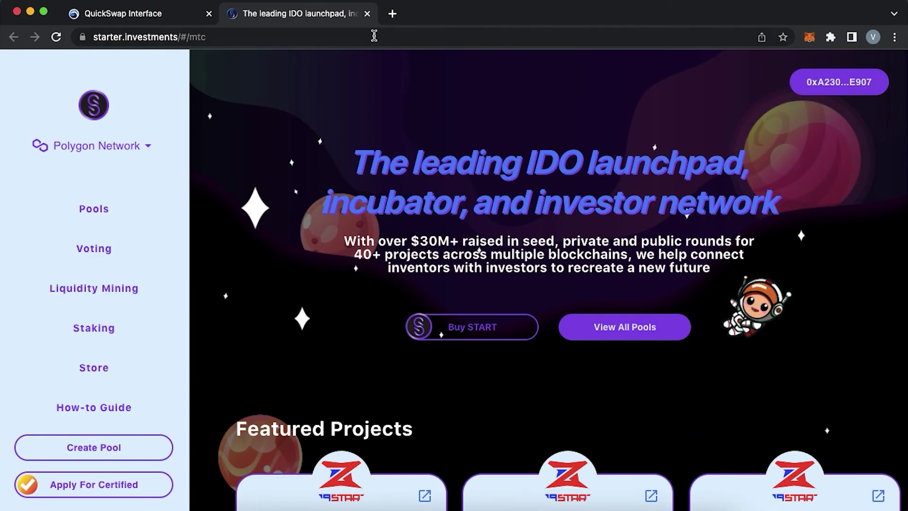
# Step: Close the IDO tab, open CoinMarketCap's Polygon (MATIC) page, note its $1.46 price, and scroll to the chart
pyautogui.click(368, 14)
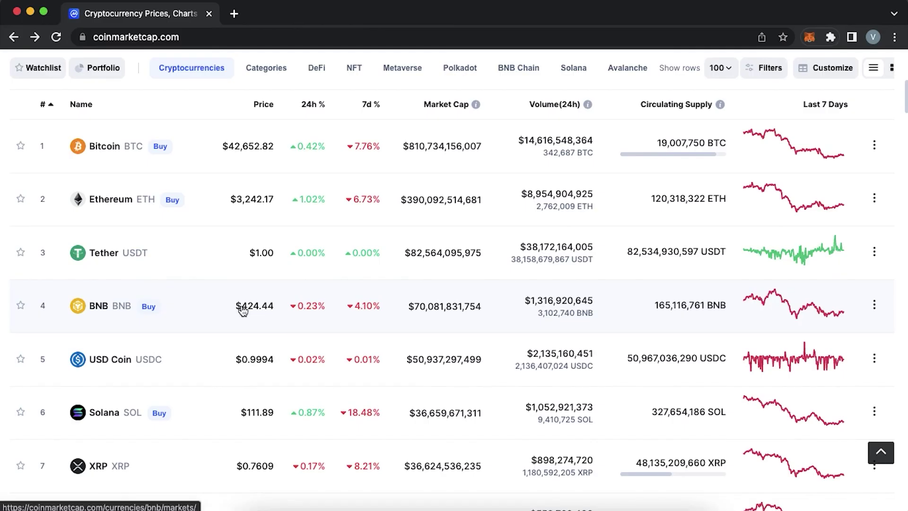
pyautogui.scroll(-9, 241, 310)
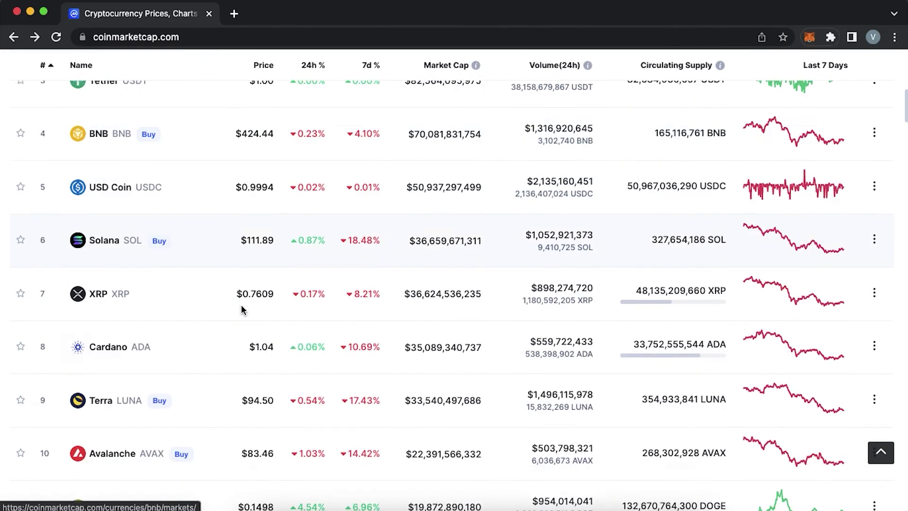
pyautogui.scroll(-5, 242, 309)
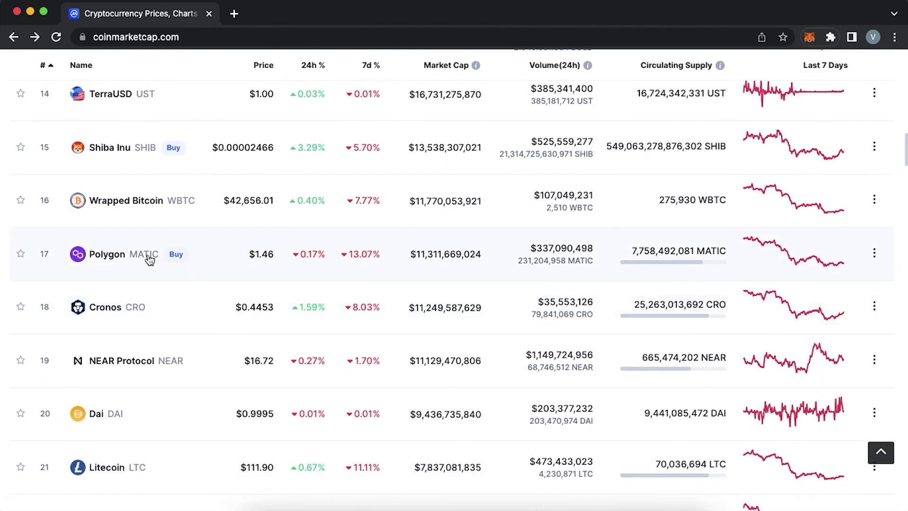
pyautogui.click(148, 256)
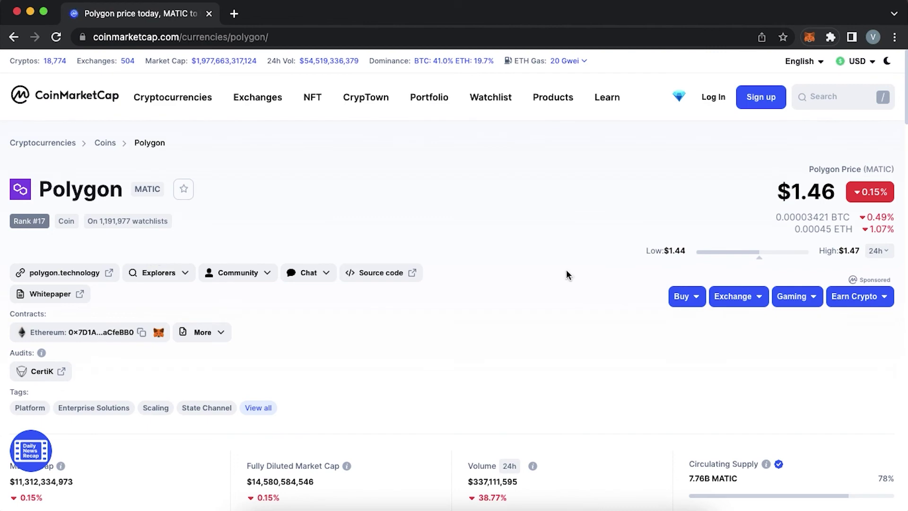
pyautogui.moveTo(787, 193); pyautogui.dragTo(831, 193)
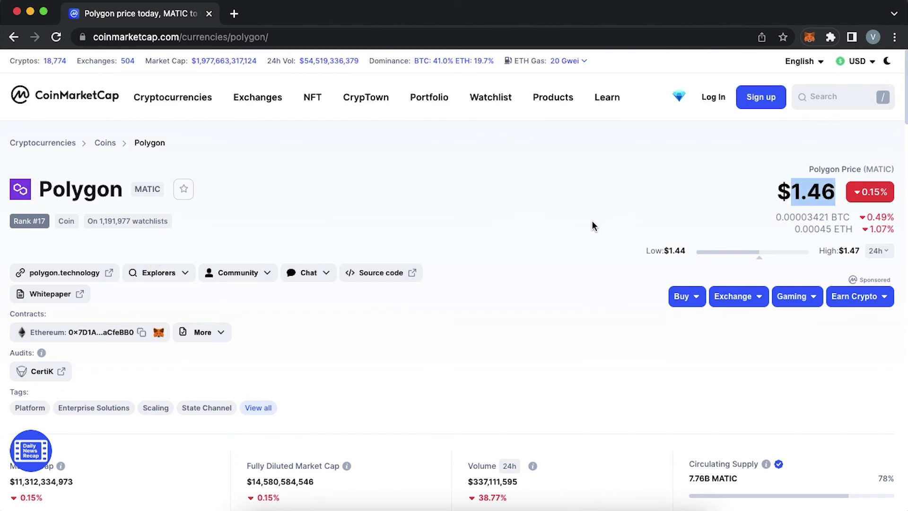
pyautogui.scroll(-10, 595, 226)
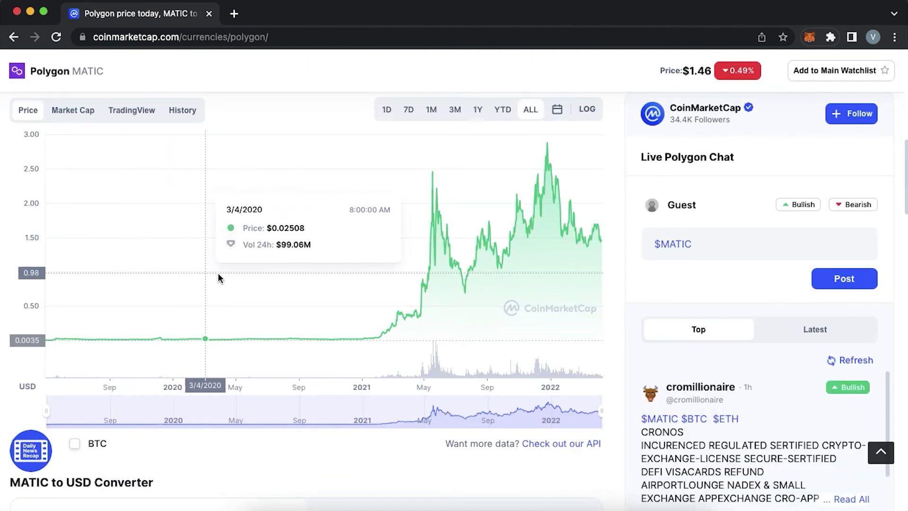